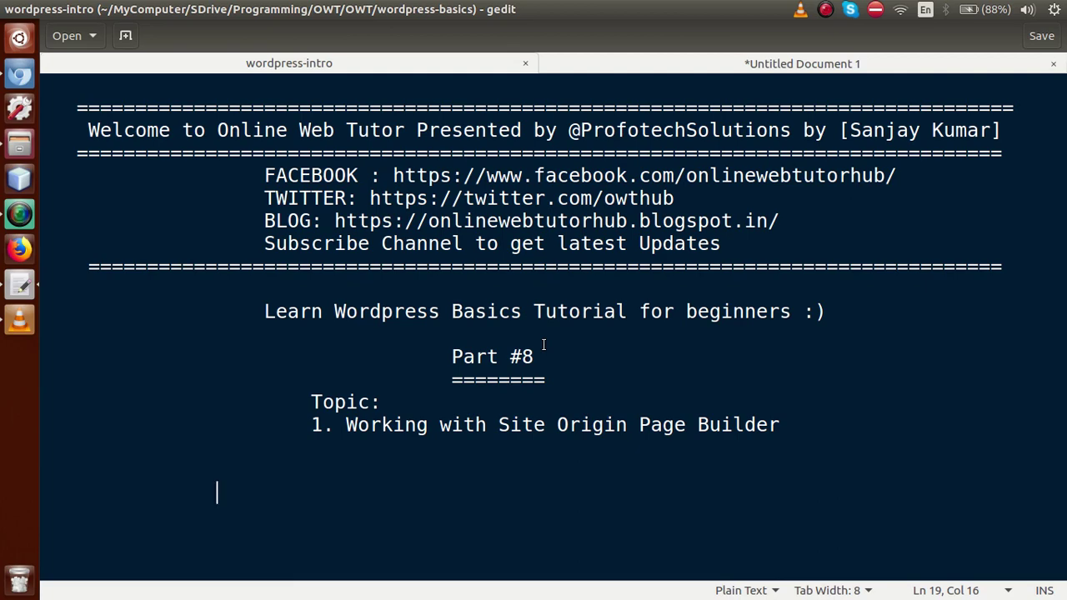
Switch to Chromium and find Page Builder by SiteOrigin in the WordPress site's list of installed plugins
{"action": "left_click", "coordinate": [25, 84]}
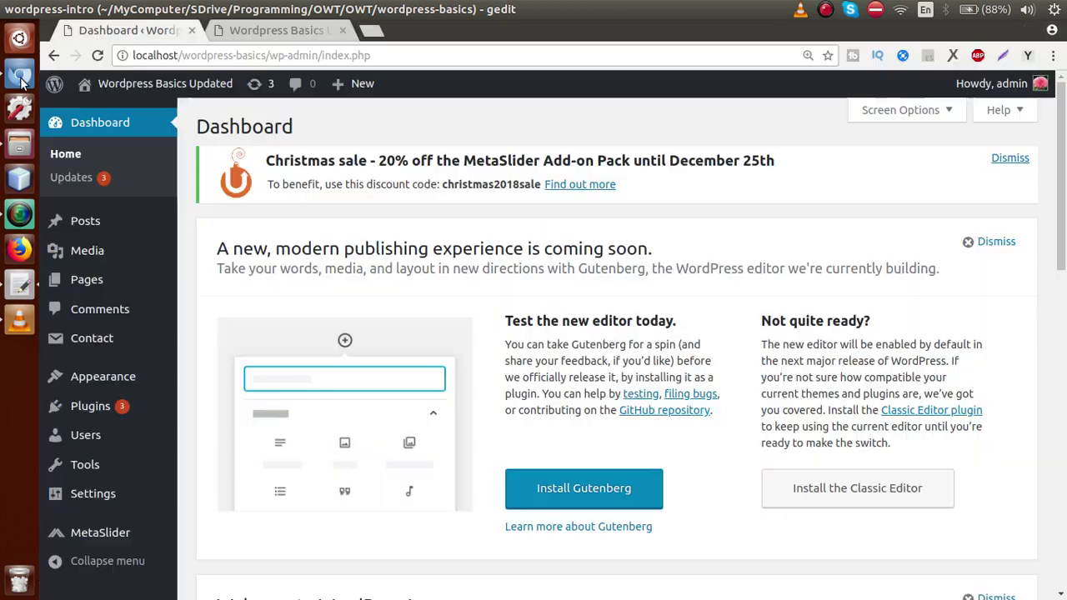
{"action": "left_click", "coordinate": [91, 416]}
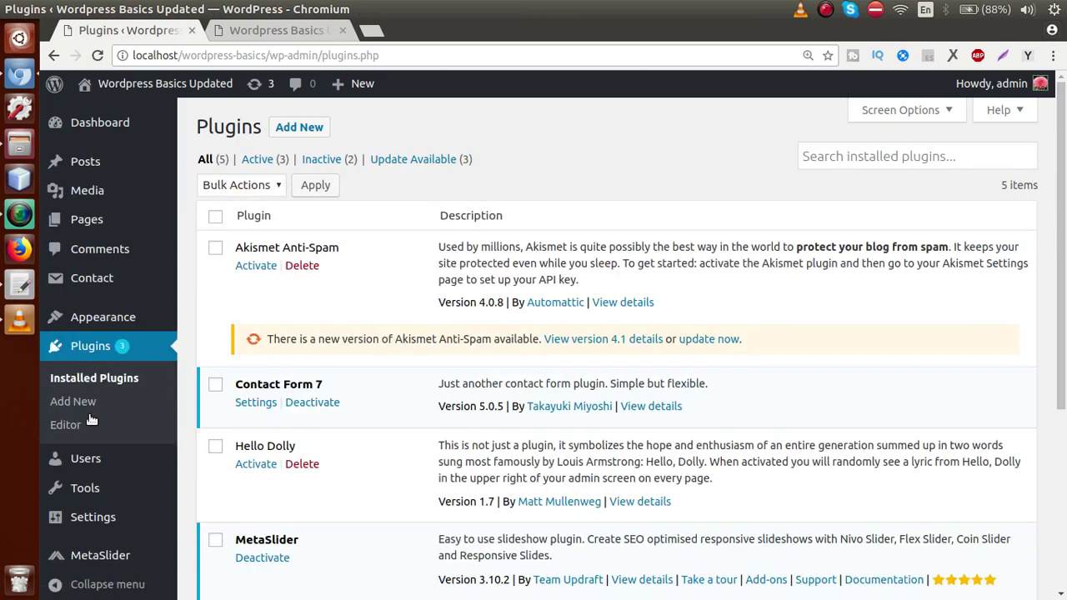
{"action": "scroll", "coordinate": [1052, 329], "scroll_direction": "down", "scroll_amount": 3}
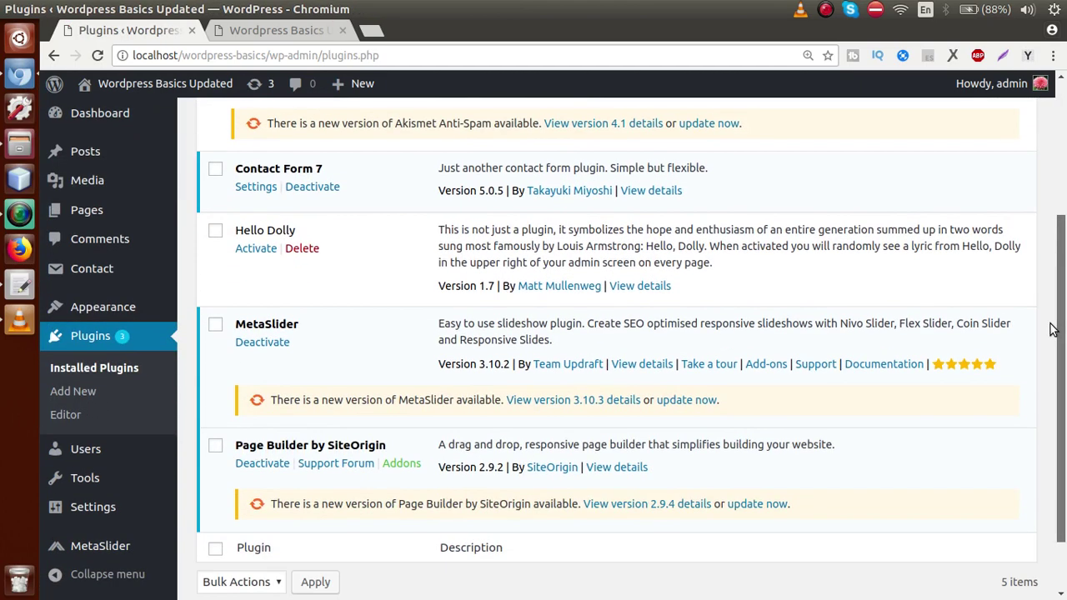
In the file manager, open the plugins folder inside wp-content and select the siteorigin-panels folder
{"action": "left_click", "coordinate": [16, 152]}
{"action": "double_click", "coordinate": [524, 110]}
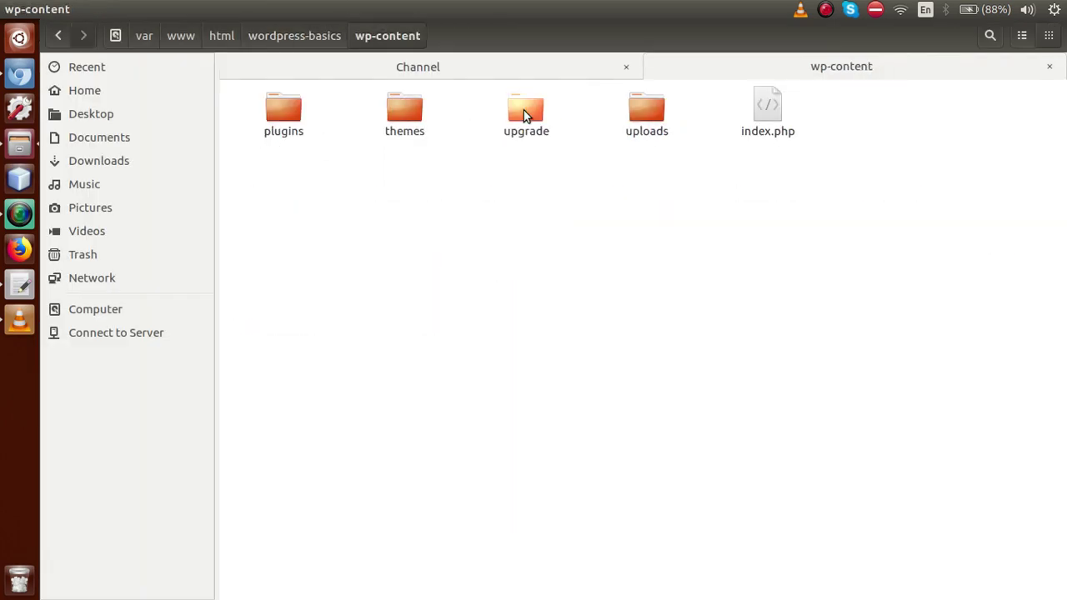
{"action": "double_click", "coordinate": [282, 110]}
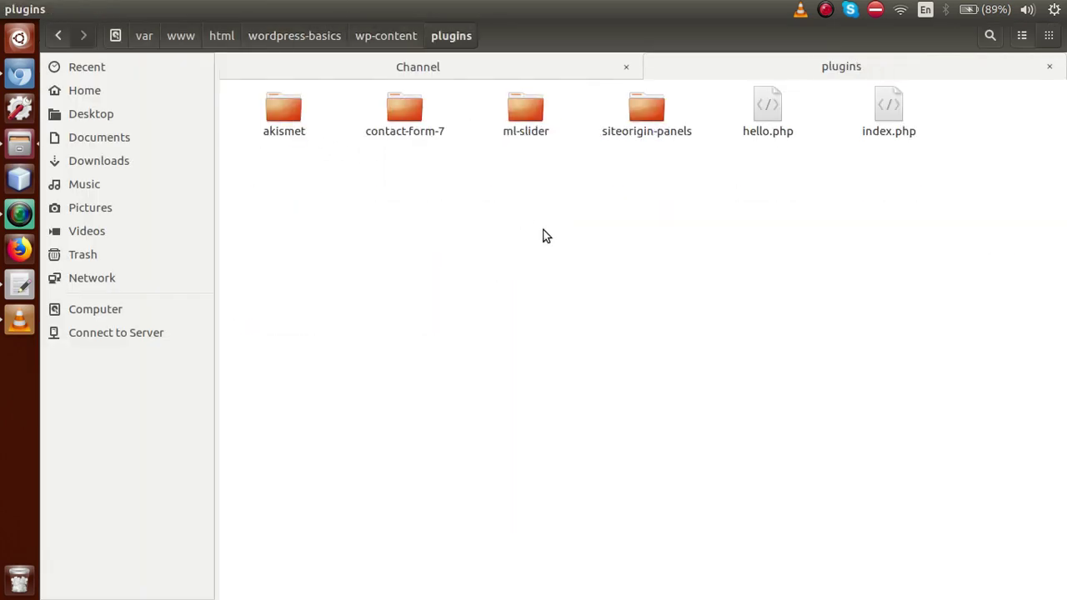
{"action": "left_click", "coordinate": [656, 115]}
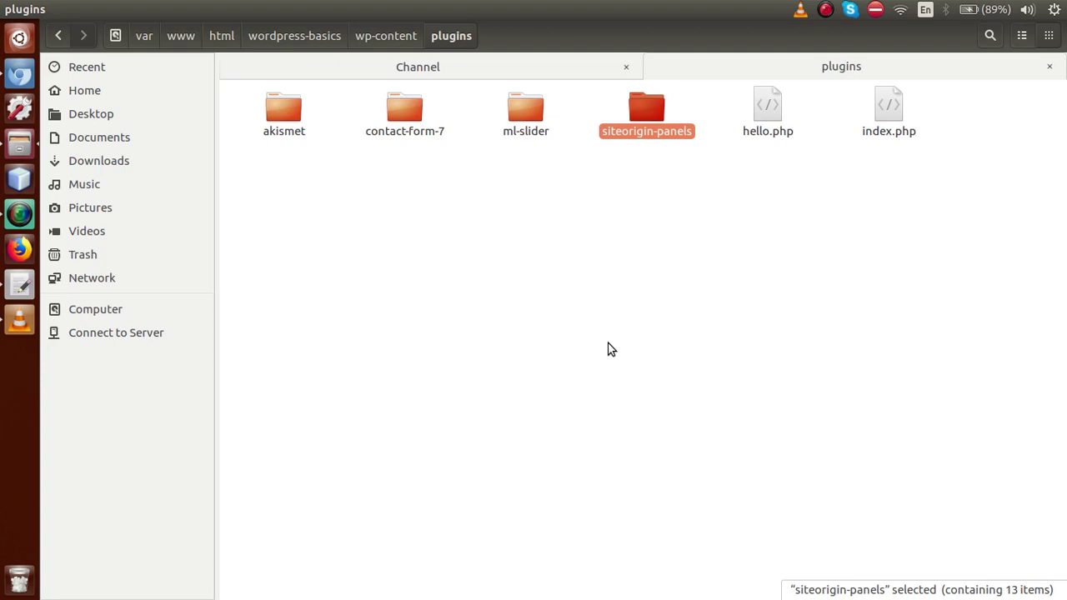
Return to the WordPress admin in Chromium and open the About Us page for editing
{"action": "left_click", "coordinate": [20, 76]}
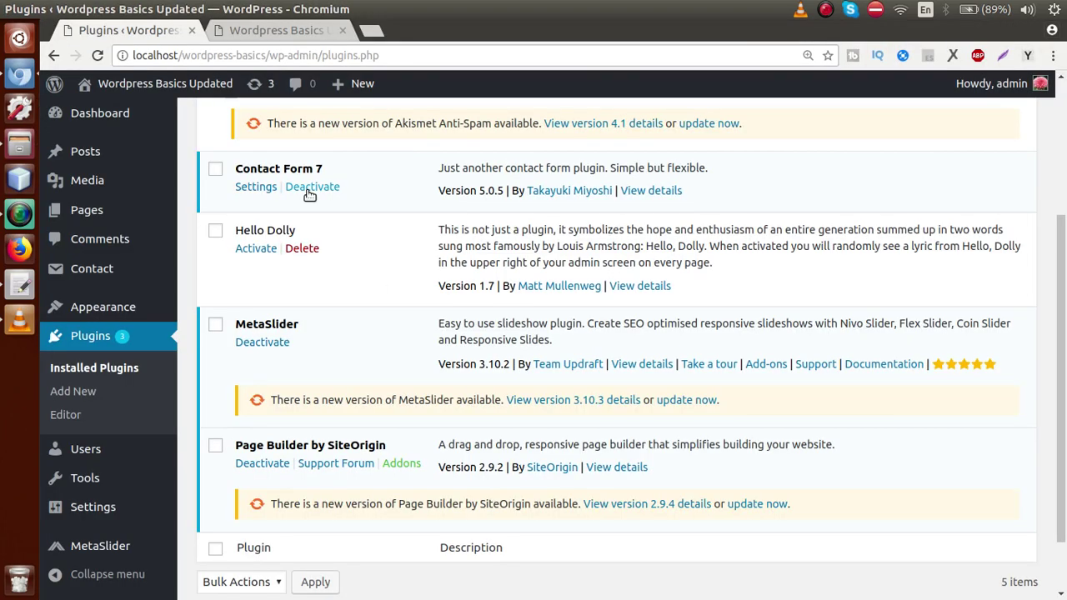
{"action": "left_click", "coordinate": [84, 209]}
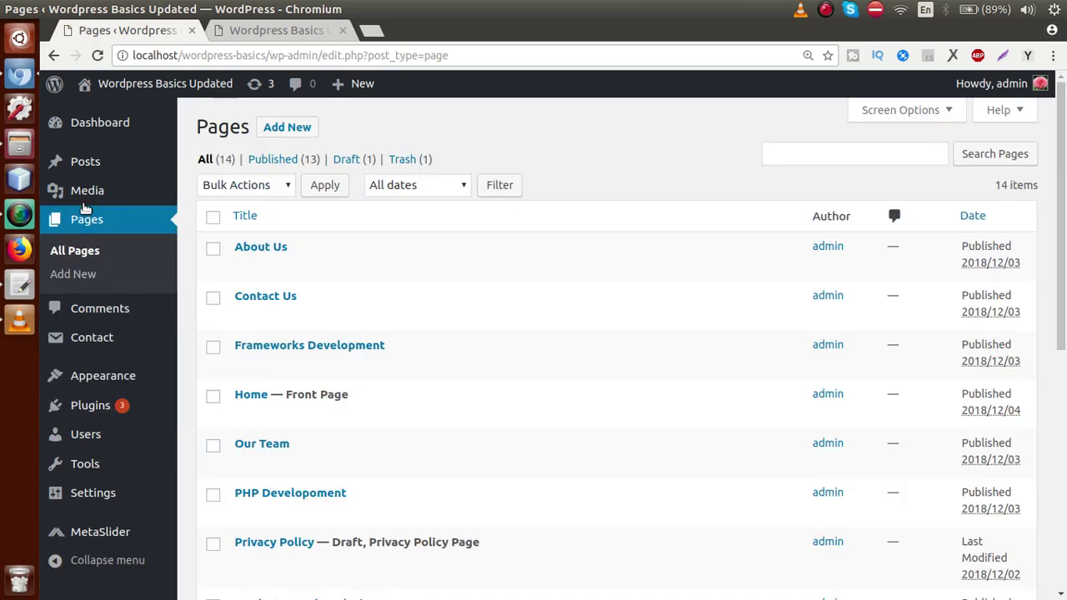
{"action": "mouse_move", "coordinate": [265, 250]}
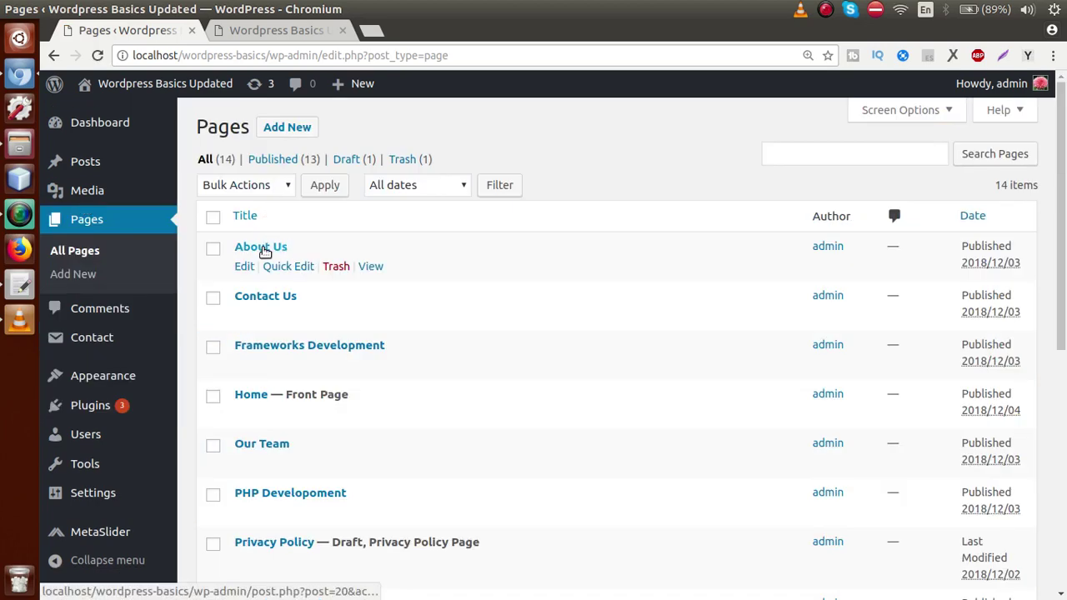
{"action": "left_click", "coordinate": [243, 266]}
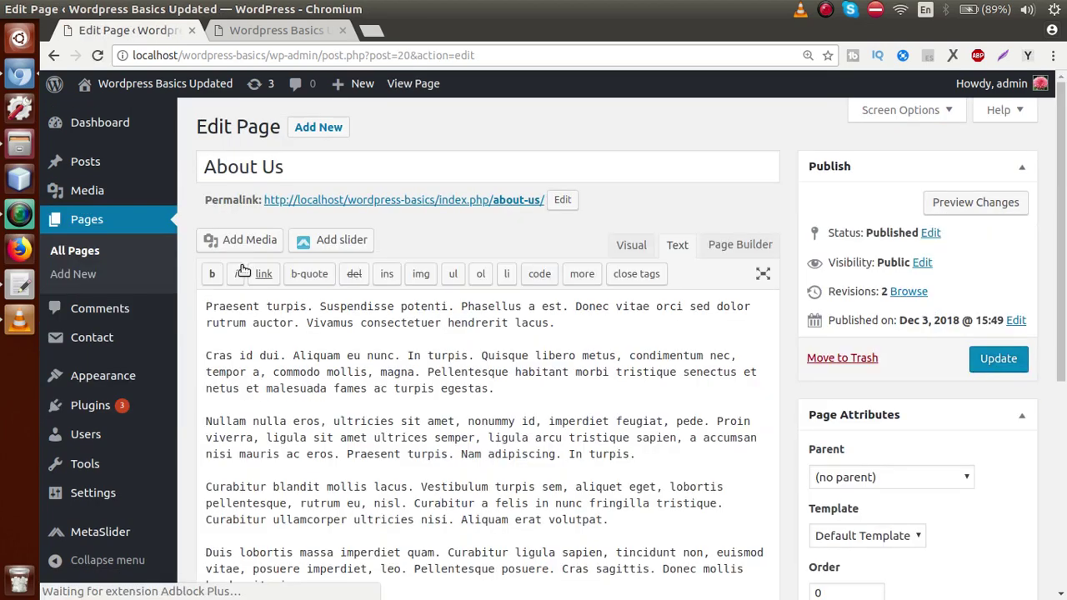
{"action": "left_click", "coordinate": [433, 355]}
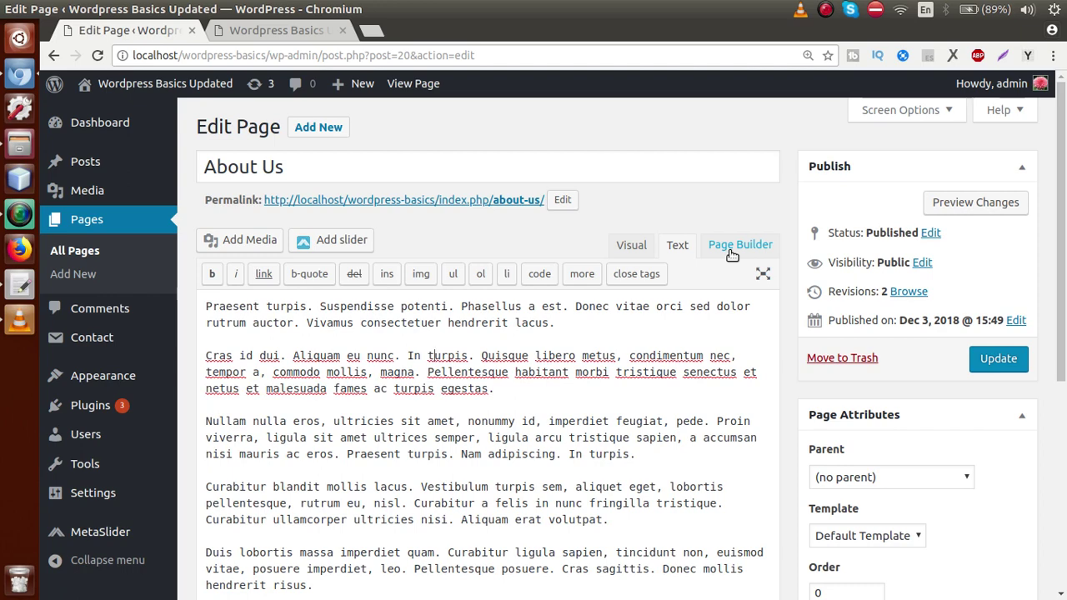
{"action": "left_click", "coordinate": [534, 420]}
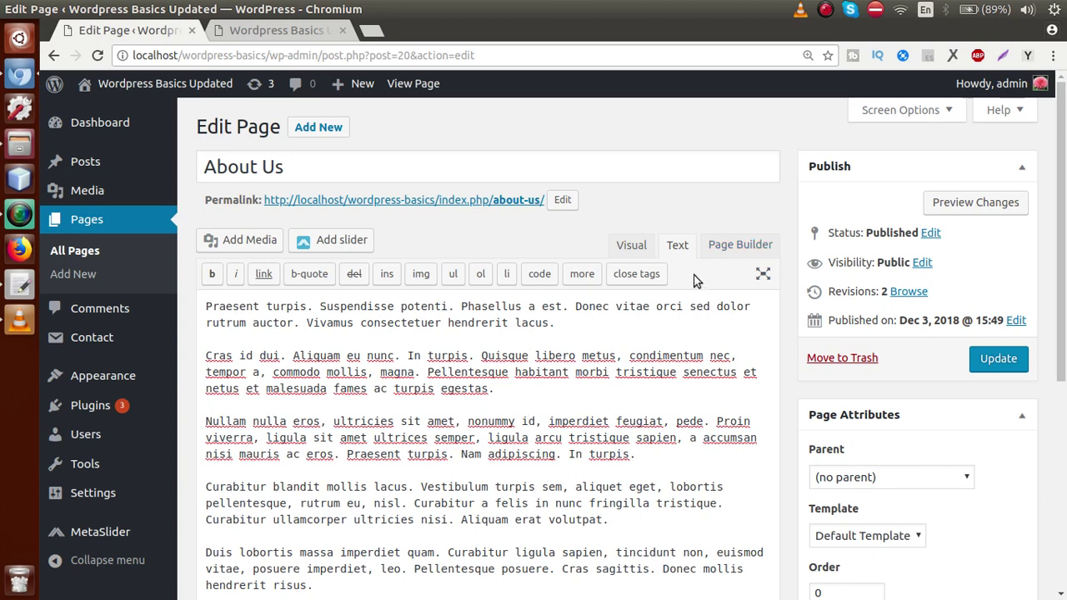
Switch the About Us page to Page Builder with its existing content copied, and delete the SiteOrigin Editor widget and its row
{"action": "left_click", "coordinate": [748, 247]}
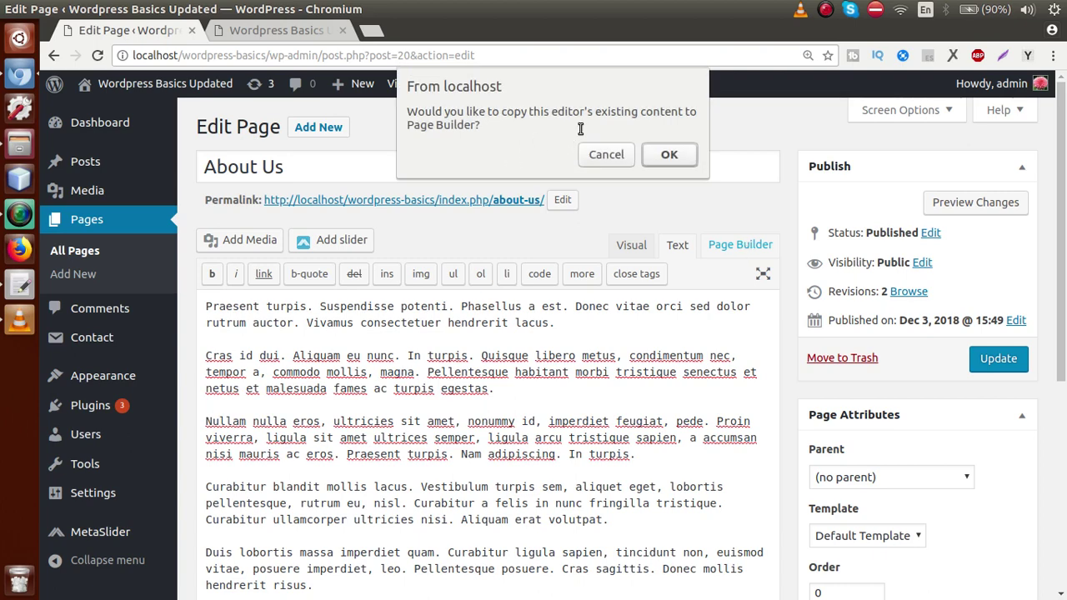
{"action": "left_click", "coordinate": [671, 155]}
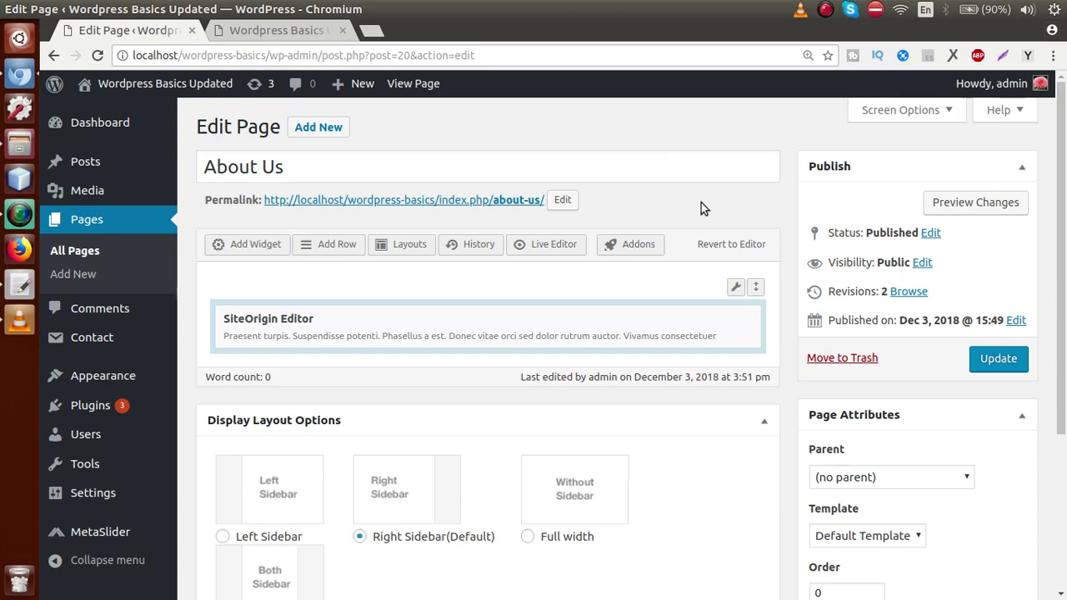
{"action": "mouse_move", "coordinate": [619, 336]}
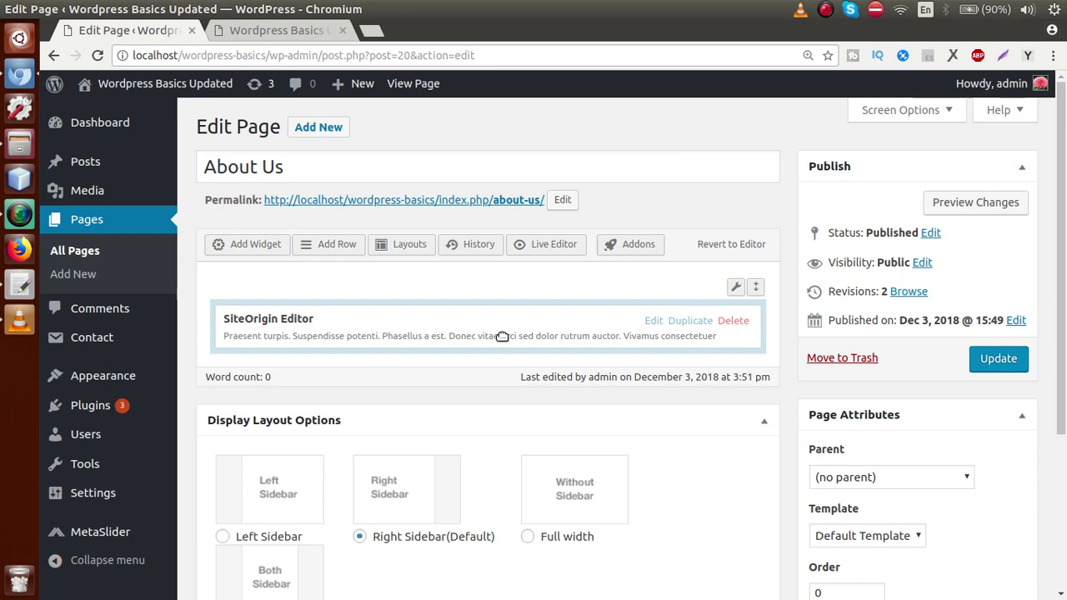
{"action": "left_click", "coordinate": [732, 322]}
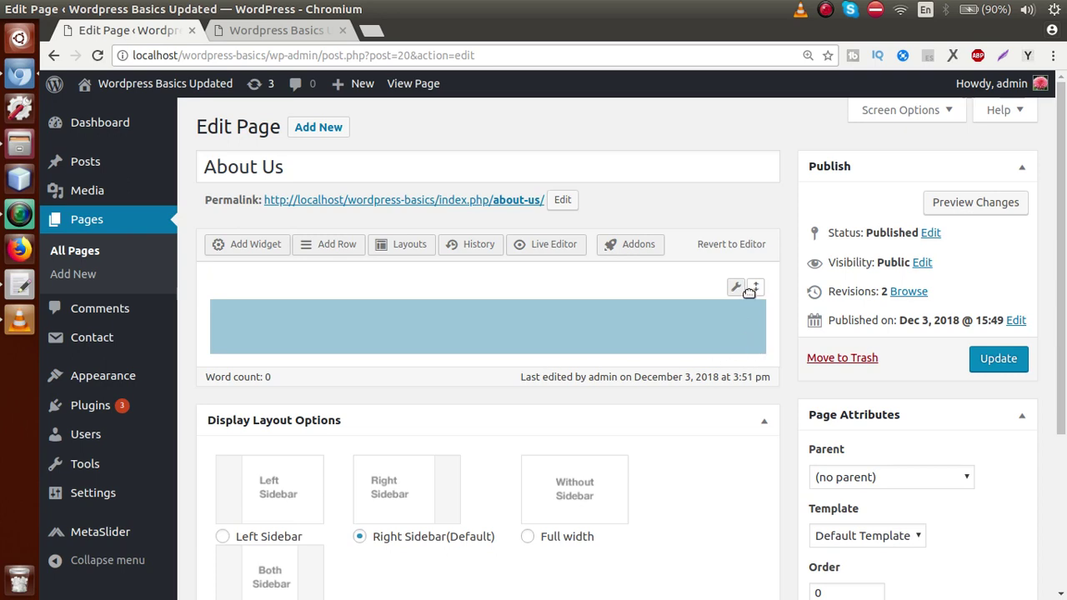
{"action": "mouse_move", "coordinate": [739, 291]}
{"action": "left_click", "coordinate": [703, 353]}
{"action": "left_click", "coordinate": [701, 353]}
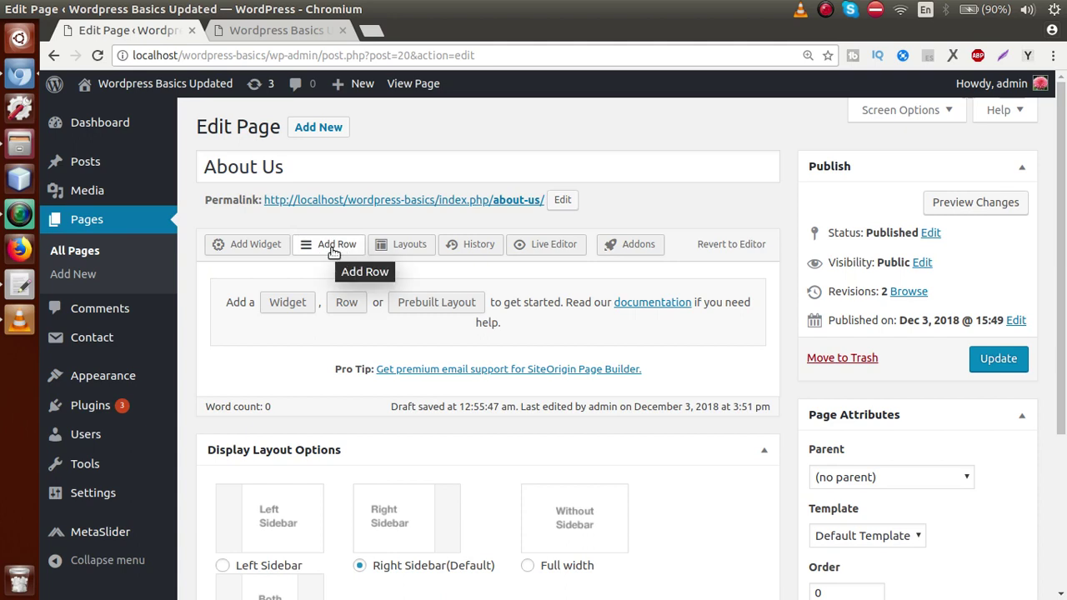
Revert the About Us page to the standard editor and clear all leftover layout markup from its content
{"action": "left_click", "coordinate": [741, 245]}
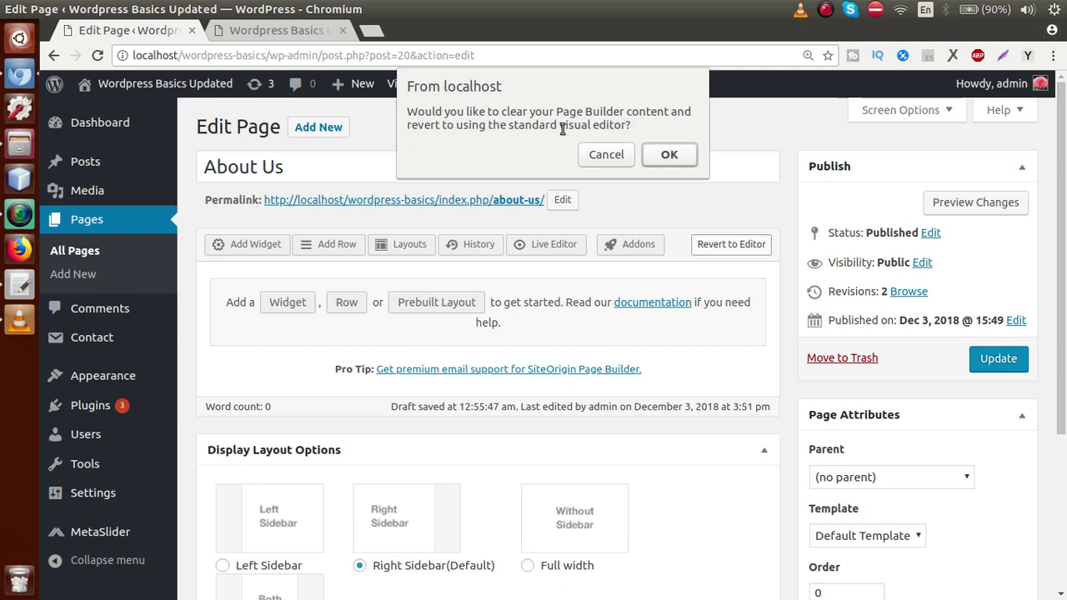
{"action": "left_click", "coordinate": [667, 155]}
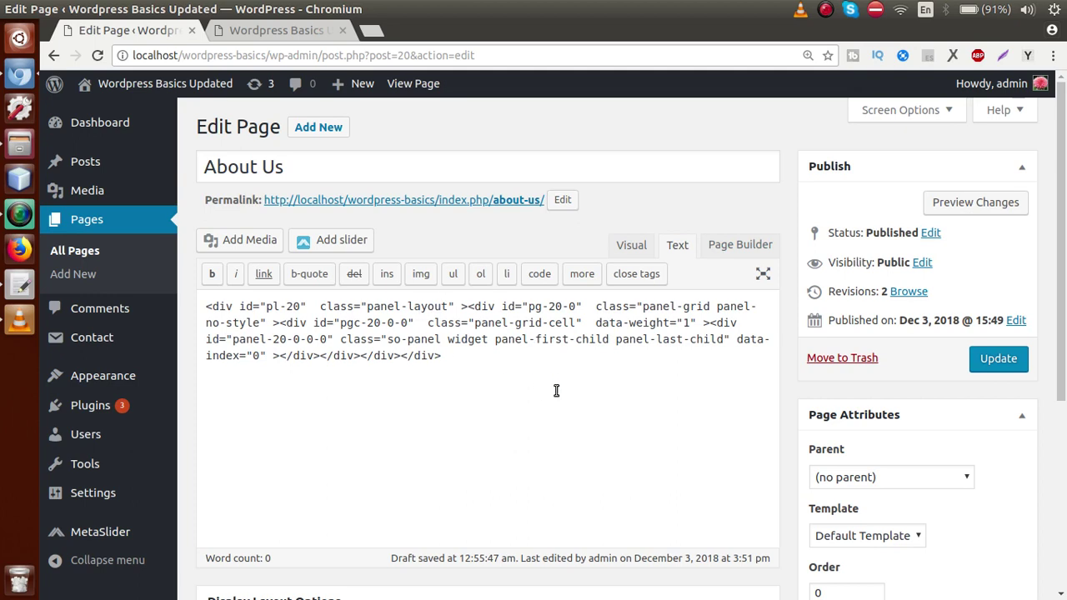
{"action": "left_click_drag", "start_coordinate": [545, 386], "coordinate": [207, 307]}
{"action": "key", "text": "BackSpace"}
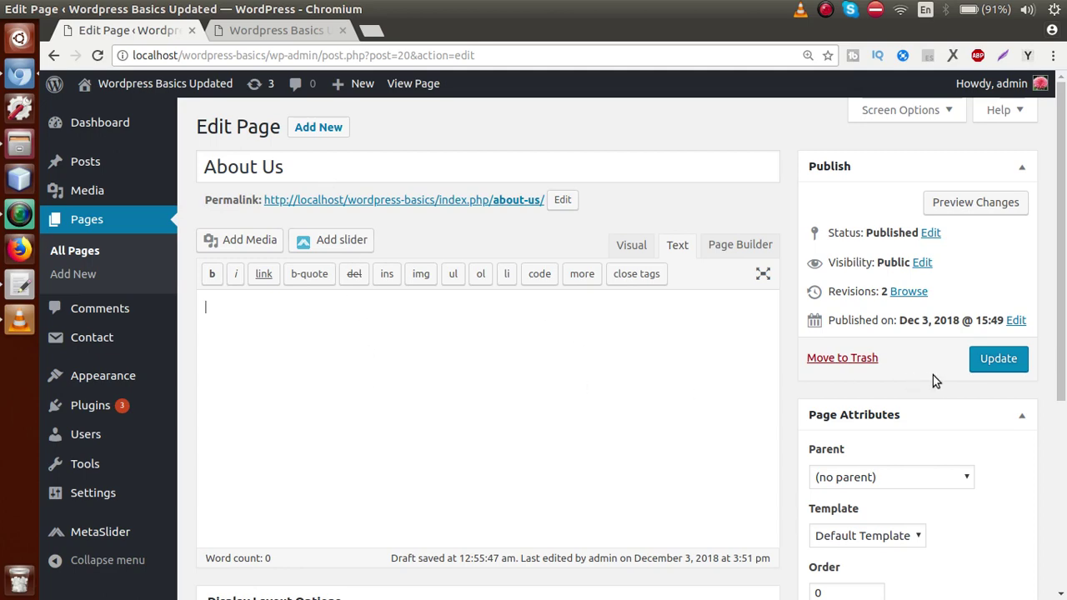
Update the emptied About Us page and view it on the live site
{"action": "left_click", "coordinate": [996, 370]}
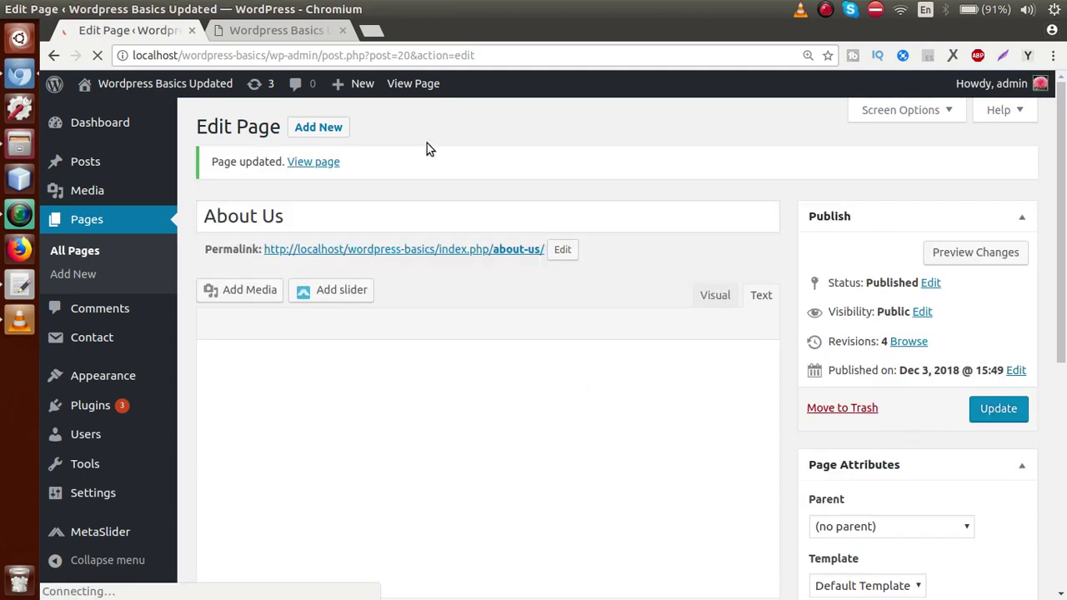
{"action": "left_click", "coordinate": [293, 33]}
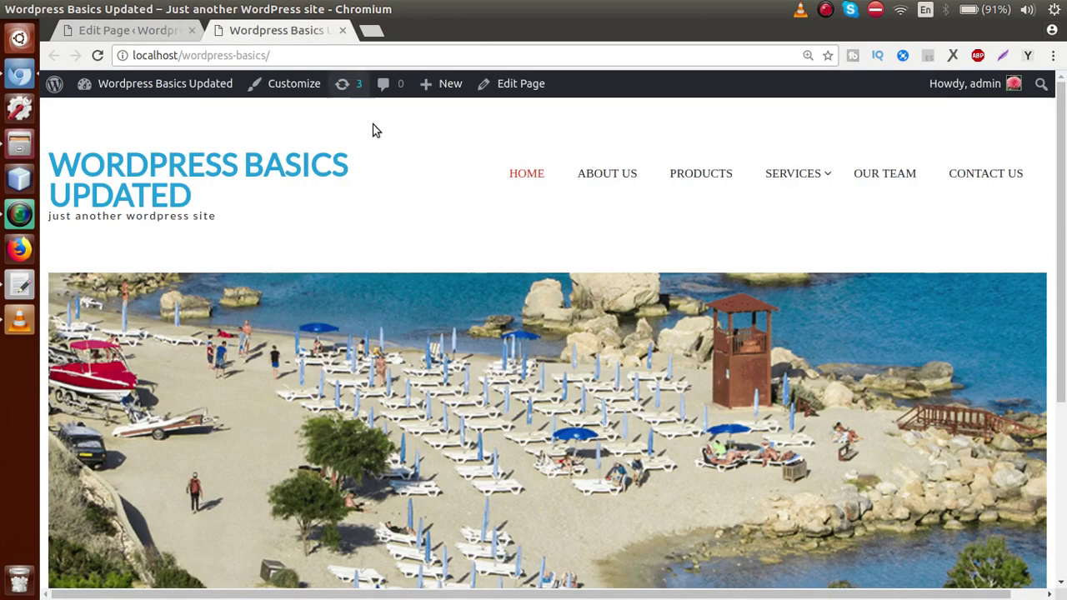
{"action": "left_click", "coordinate": [608, 177]}
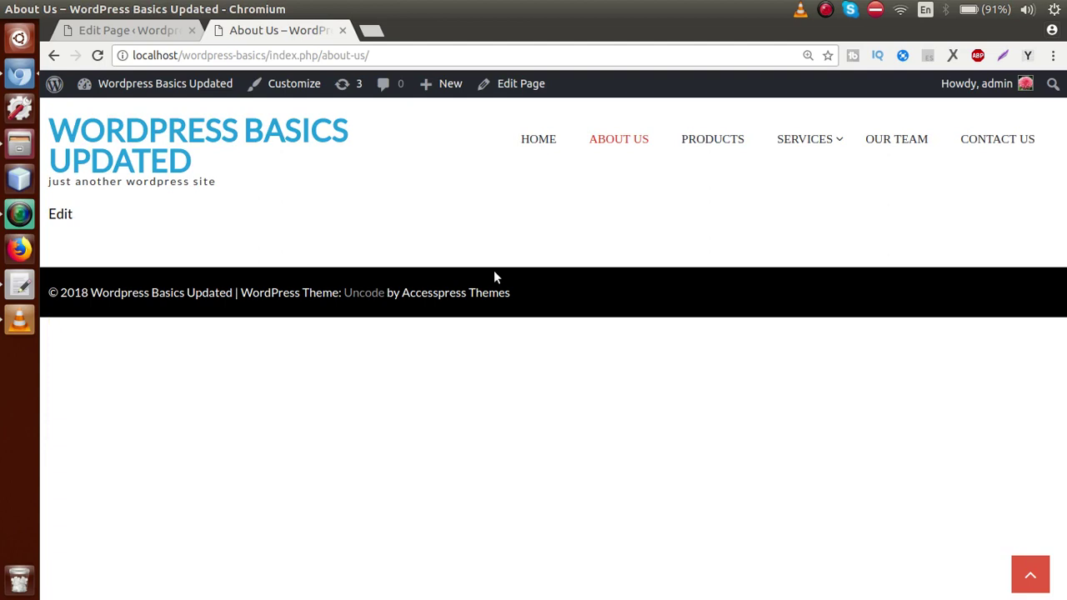
Return to editing the About Us page, switch it to Page Builder and insert a row with 1 column
{"action": "left_click", "coordinate": [168, 38]}
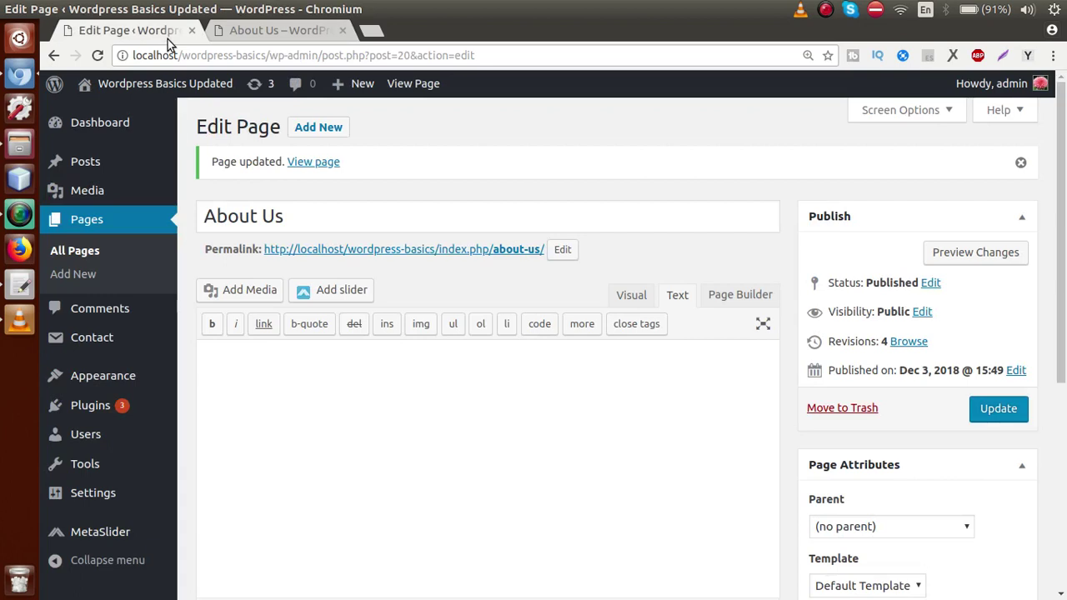
{"action": "left_click", "coordinate": [605, 454]}
{"action": "left_click", "coordinate": [742, 298]}
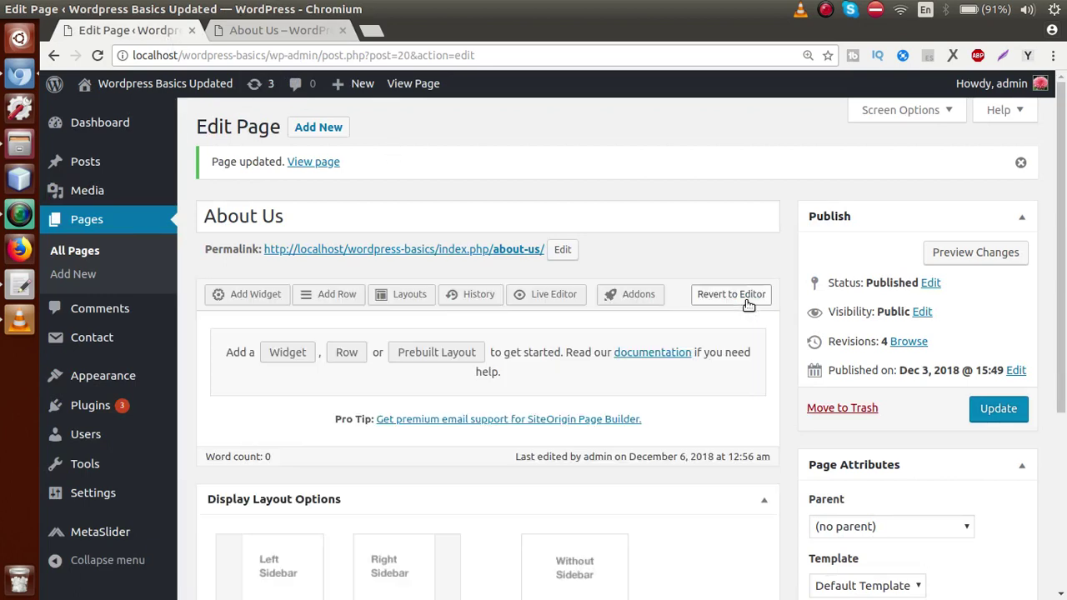
{"action": "left_click", "coordinate": [338, 297]}
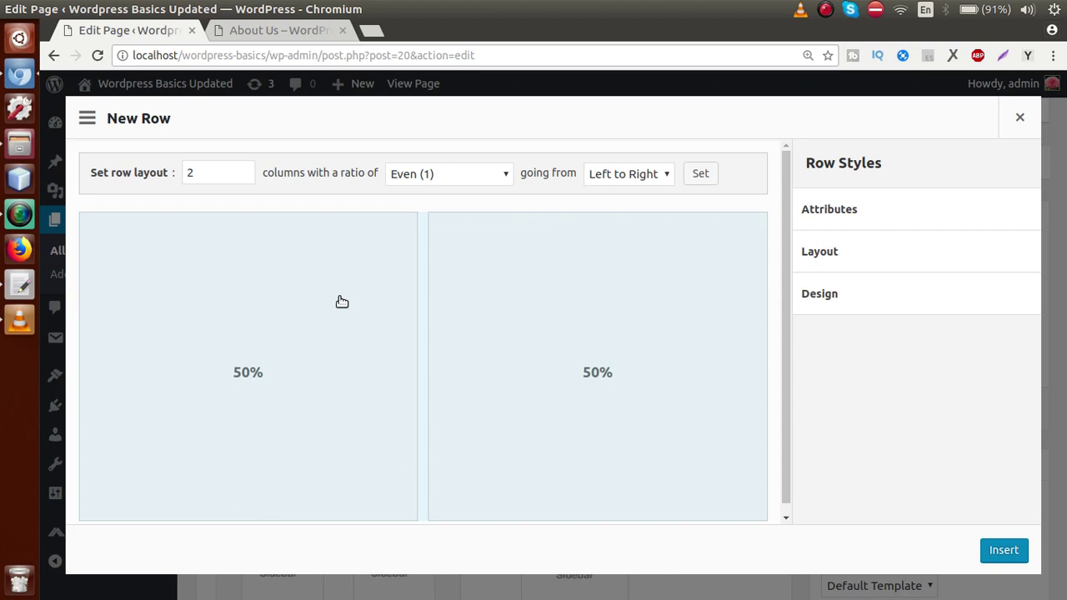
{"action": "left_click", "coordinate": [244, 177]}
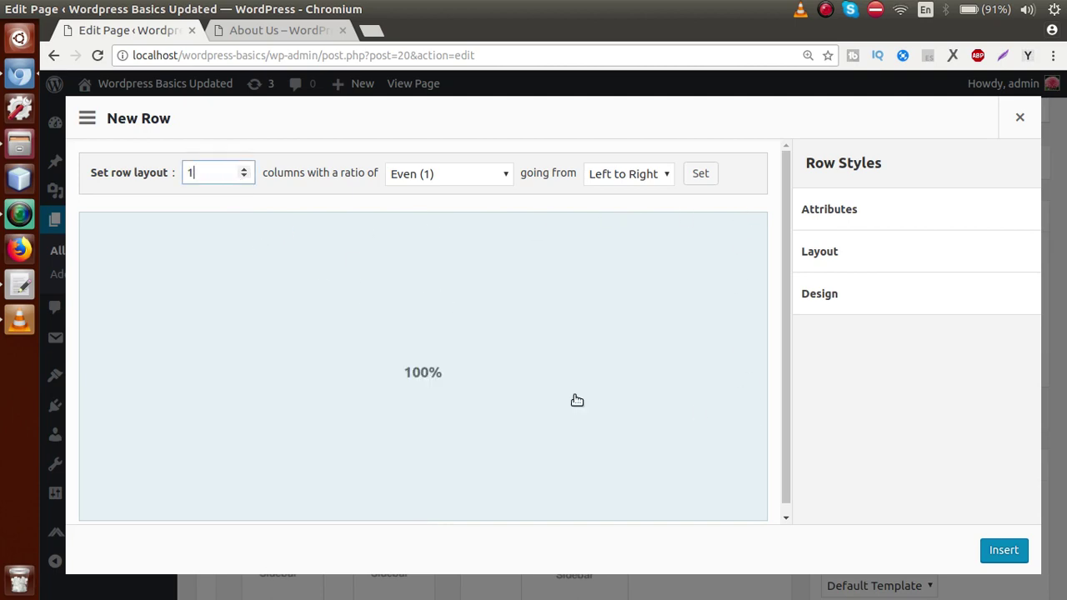
{"action": "left_click", "coordinate": [1004, 550]}
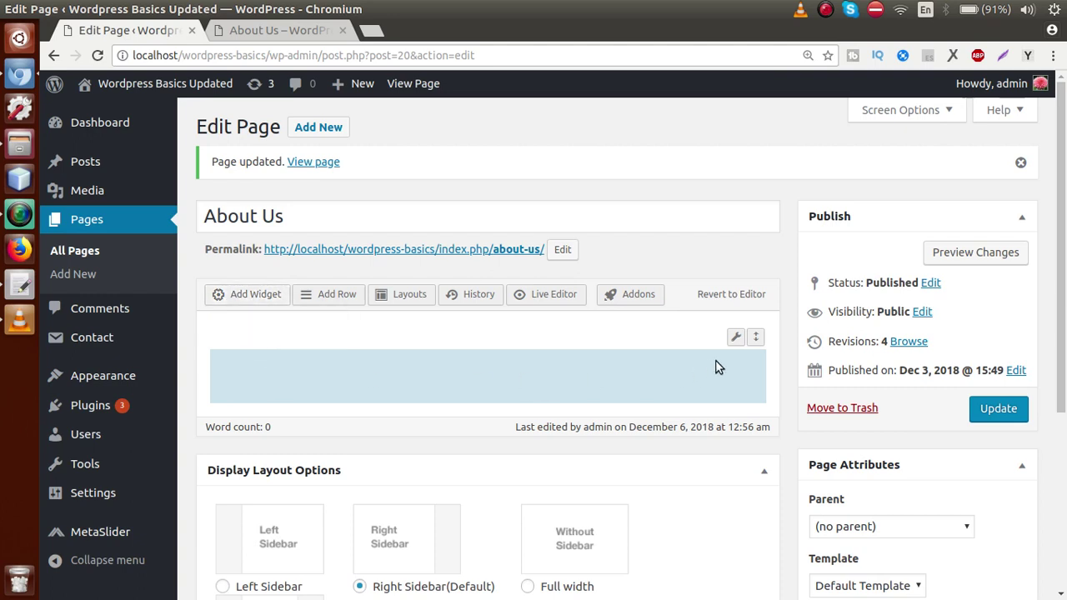
Add a Text widget to the single-column row
{"action": "mouse_move", "coordinate": [737, 339]}
{"action": "left_click", "coordinate": [245, 294]}
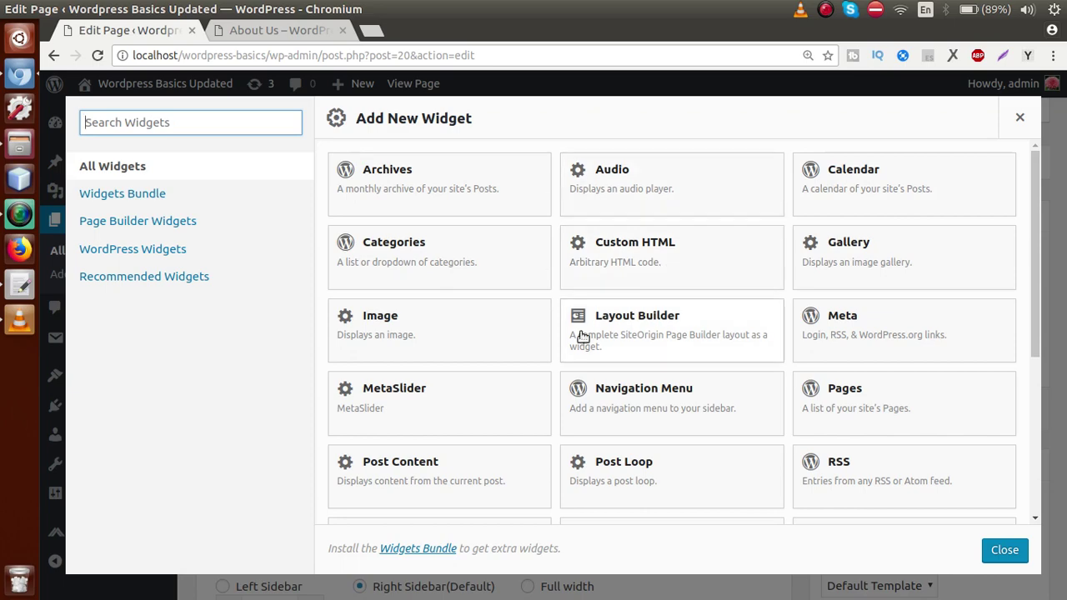
{"action": "left_click_drag", "start_coordinate": [1036, 186], "coordinate": [1027, 361]}
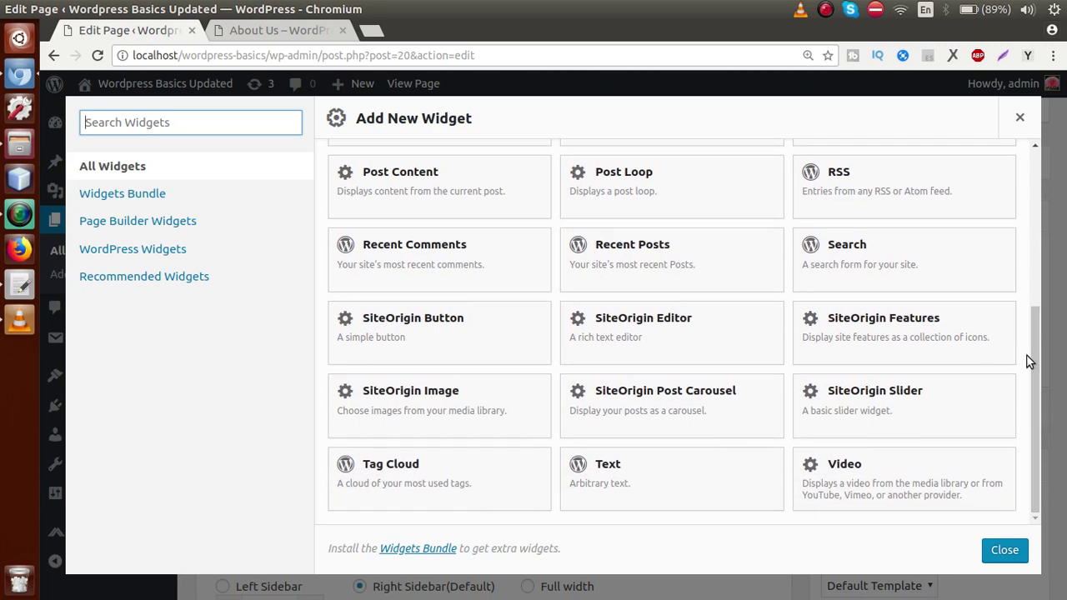
{"action": "left_click", "coordinate": [619, 477]}
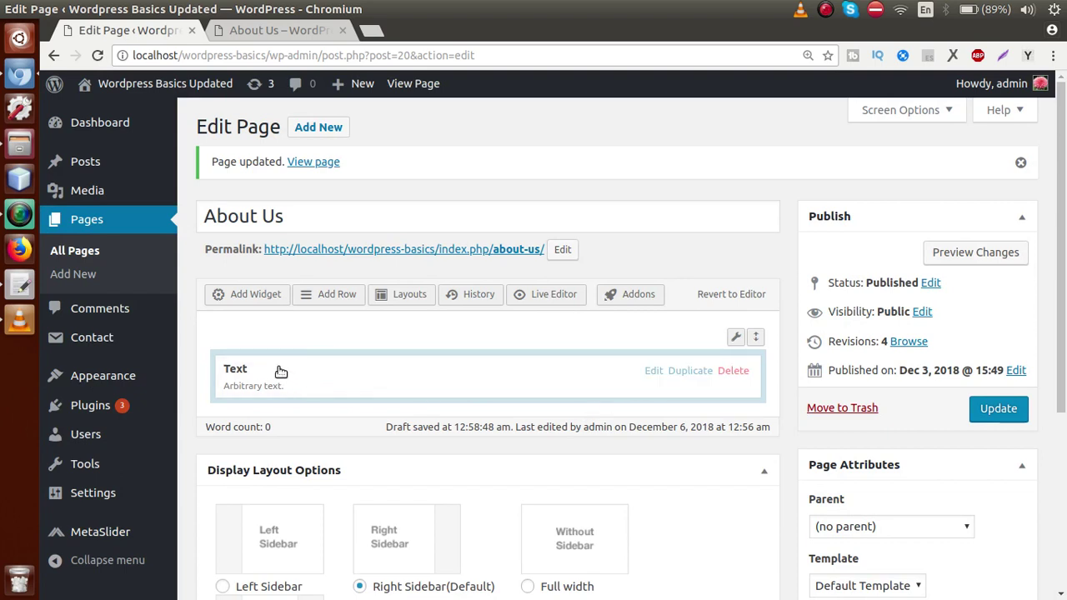
Copy all the placeholder text from gedit's Untitled Document 1 into the Text widget's content
{"action": "left_click", "coordinate": [651, 371]}
{"action": "left_click", "coordinate": [434, 388]}
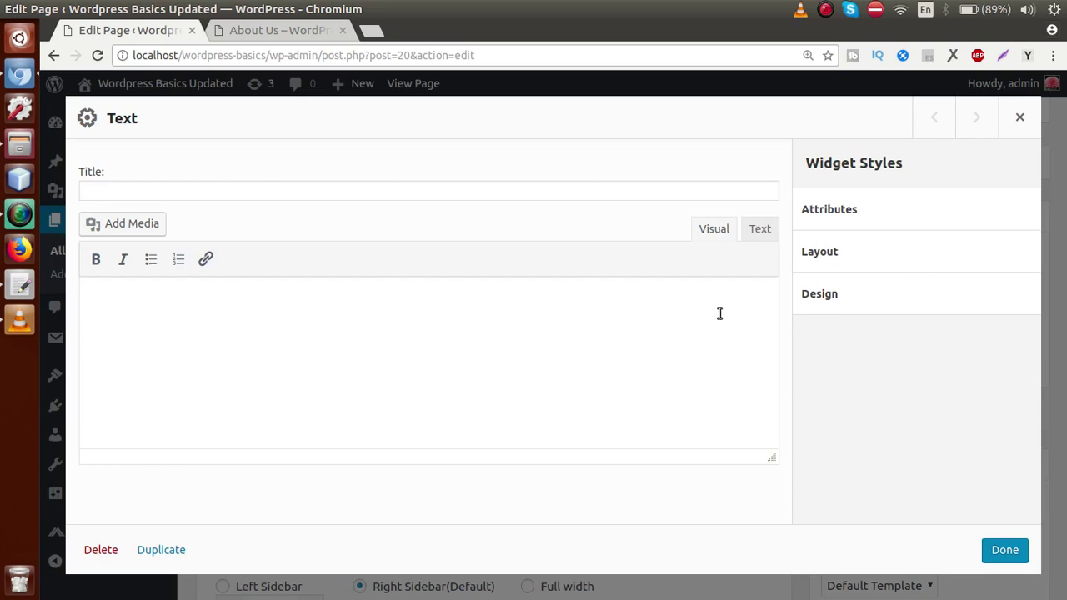
{"action": "left_click", "coordinate": [20, 284]}
{"action": "left_click", "coordinate": [612, 65]}
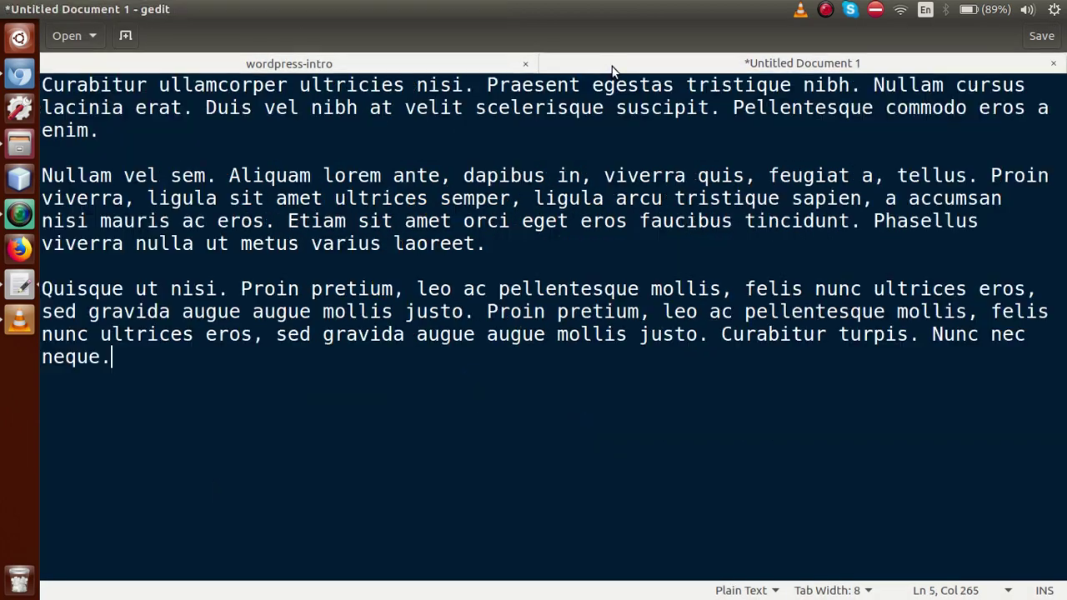
{"action": "key", "text": "ctrl+a"}
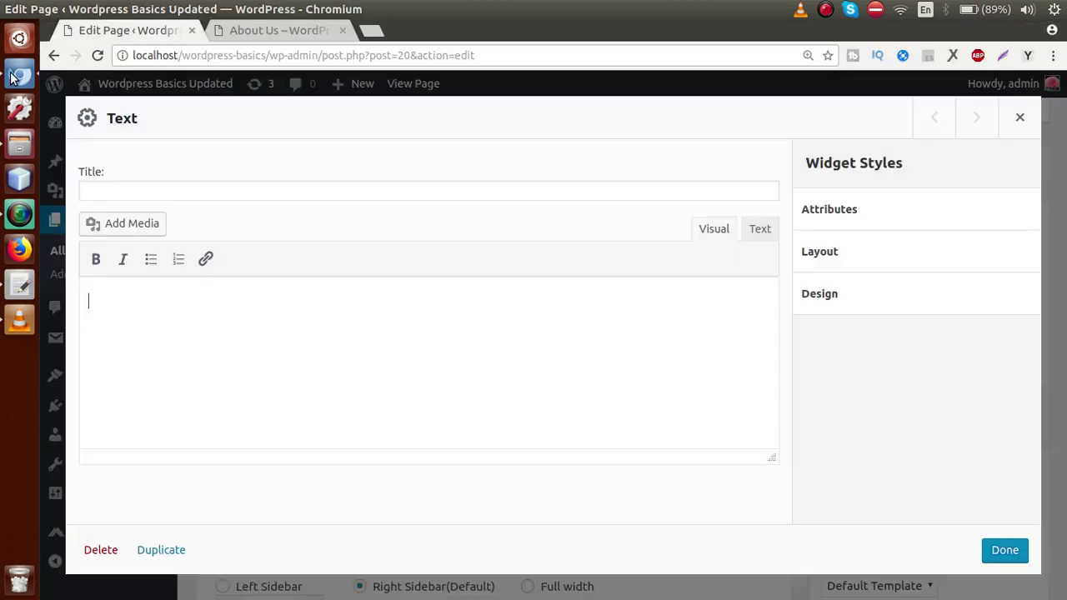
{"action": "left_click", "coordinate": [17, 77]}
{"action": "left_click", "coordinate": [333, 376]}
{"action": "key", "text": "ctrl+v"}
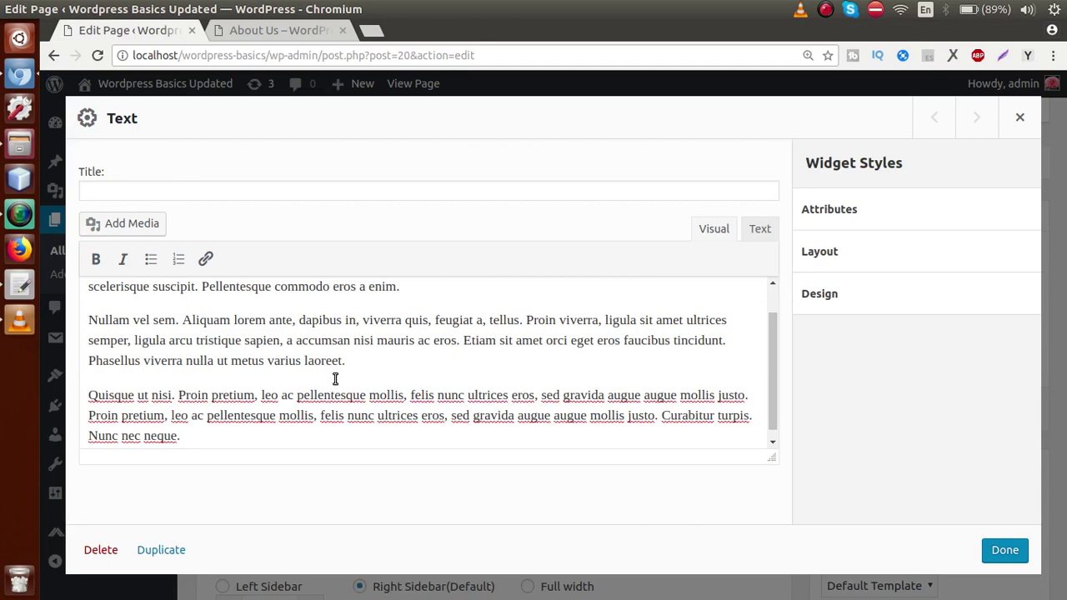
Save the Text widget's content, update the About Us page and reload it on the live site
{"action": "left_click_drag", "start_coordinate": [771, 374], "coordinate": [771, 309]}
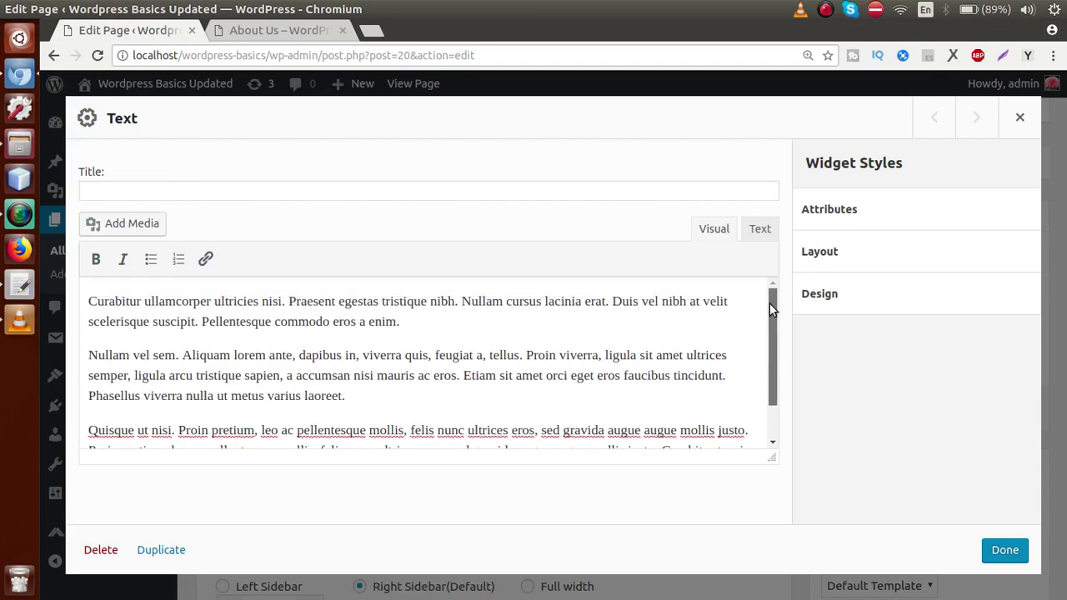
{"action": "left_click", "coordinate": [1004, 552]}
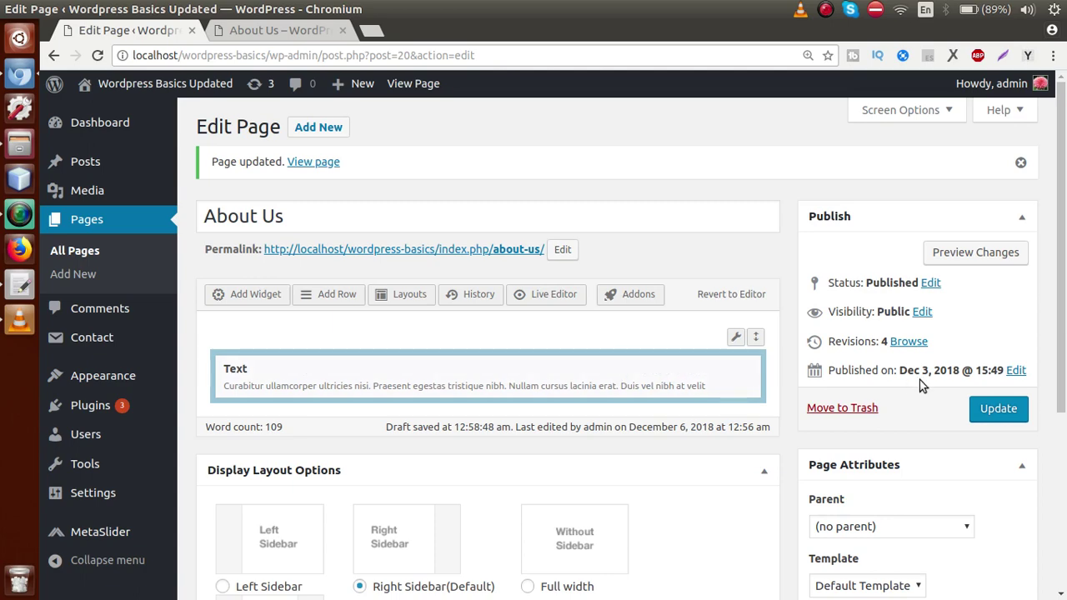
{"action": "left_click", "coordinate": [992, 415]}
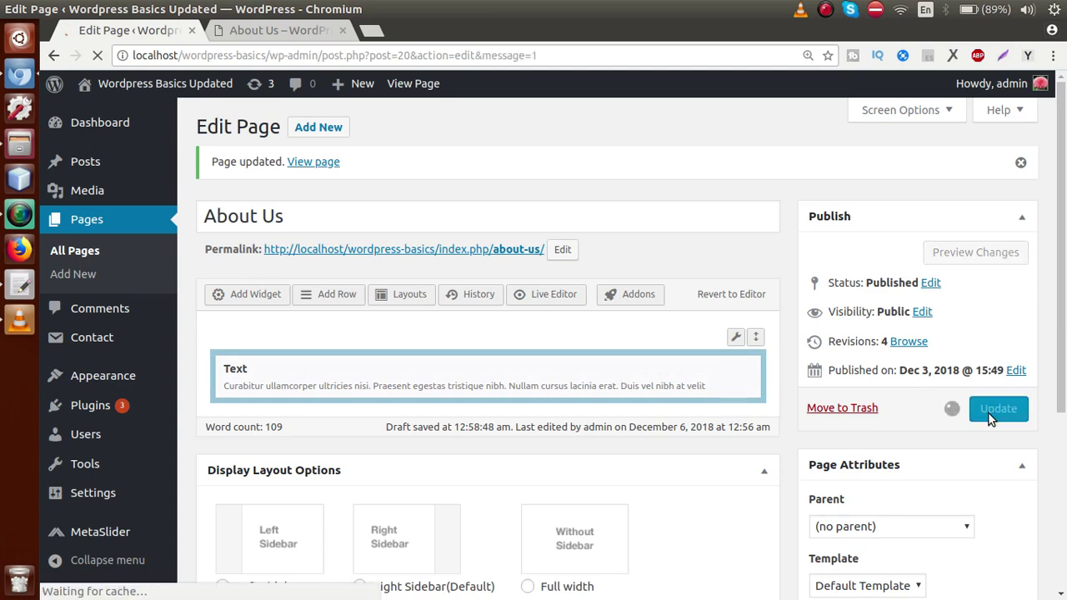
{"action": "left_click", "coordinate": [288, 34]}
{"action": "key", "text": "F5"}
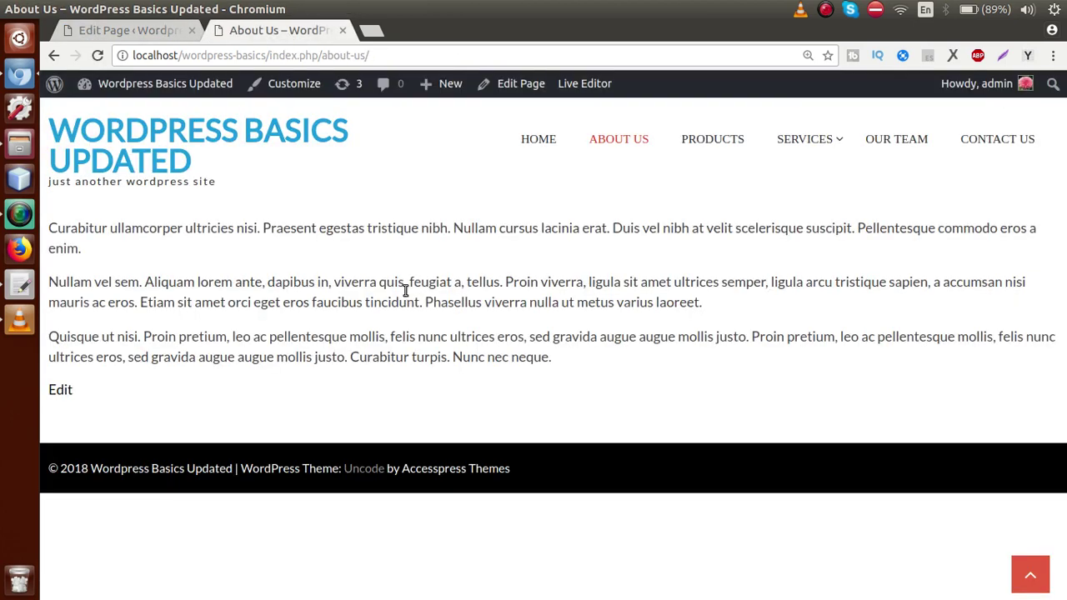
Copy the three placeholder paragraphs from the live About Us page and return to the page editor
{"action": "left_click_drag", "start_coordinate": [576, 354], "coordinate": [49, 228]}
{"action": "key", "text": "ctrl+c"}
{"action": "left_click", "coordinate": [186, 254]}
{"action": "left_click", "coordinate": [129, 31]}
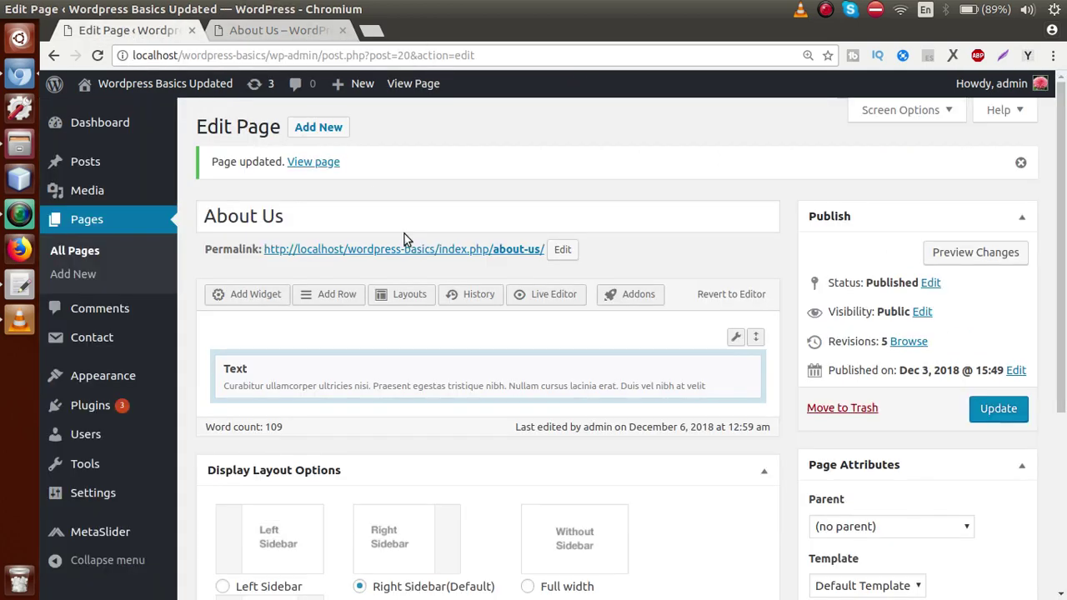
Insert a row with 2 even columns below the existing Text row
{"action": "scroll", "coordinate": [680, 286], "scroll_direction": "down", "scroll_amount": 2}
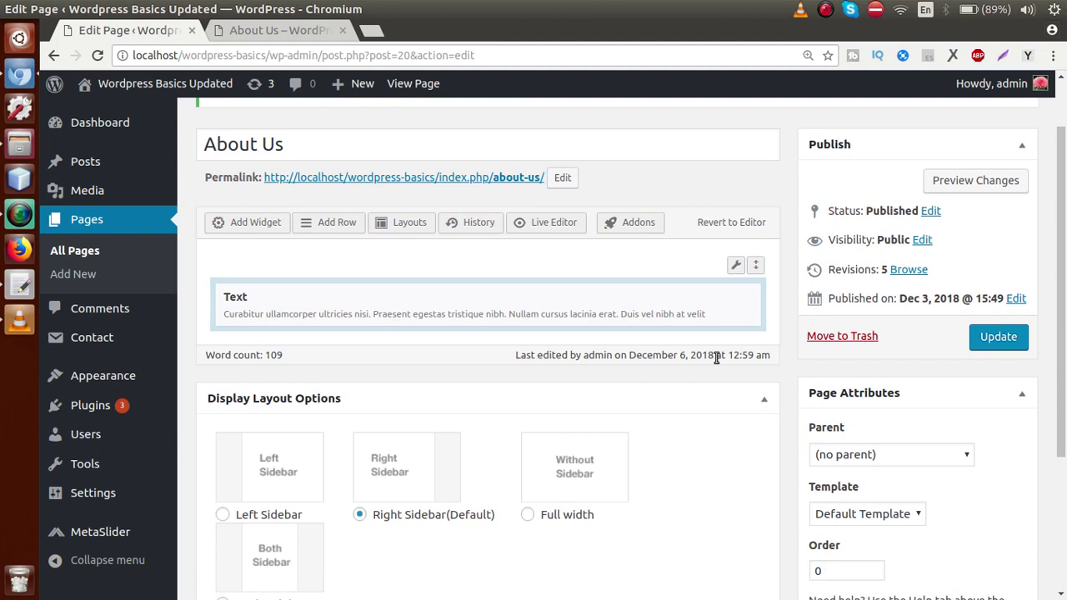
{"action": "left_click", "coordinate": [327, 223]}
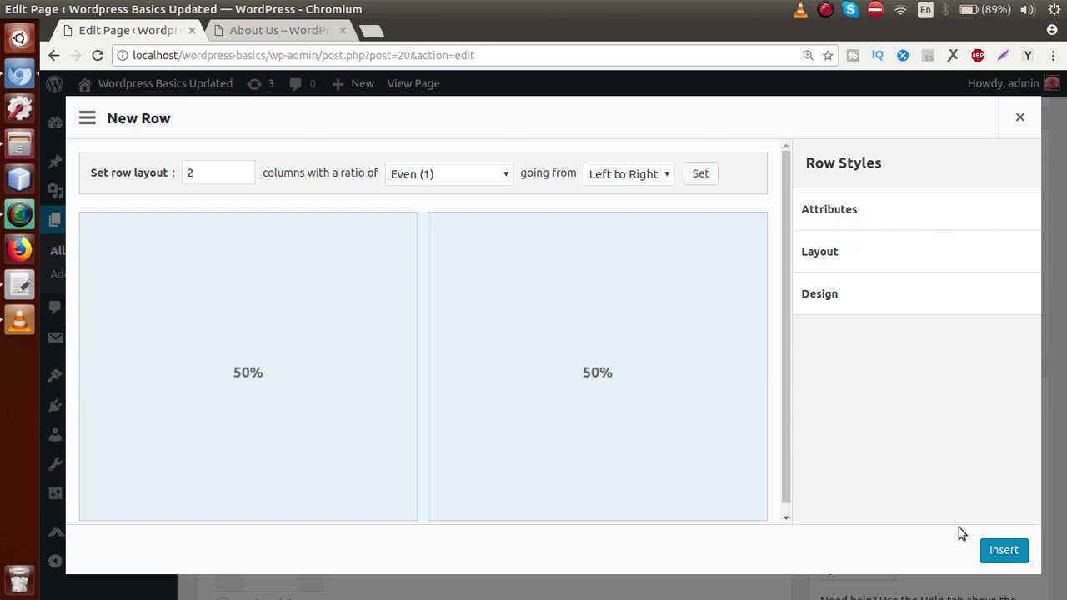
{"action": "left_click", "coordinate": [997, 549]}
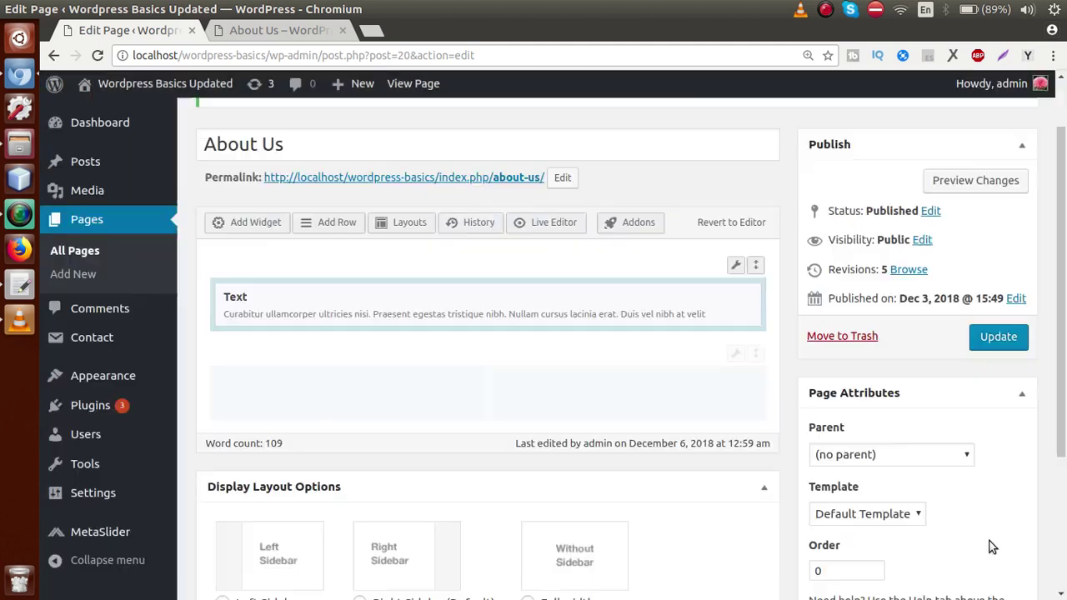
Add a Text widget to the left column of the two-column row
{"action": "left_click", "coordinate": [340, 392]}
{"action": "left_click", "coordinate": [546, 404]}
{"action": "left_click", "coordinate": [432, 395]}
{"action": "left_click", "coordinate": [558, 396]}
{"action": "left_click", "coordinate": [407, 397]}
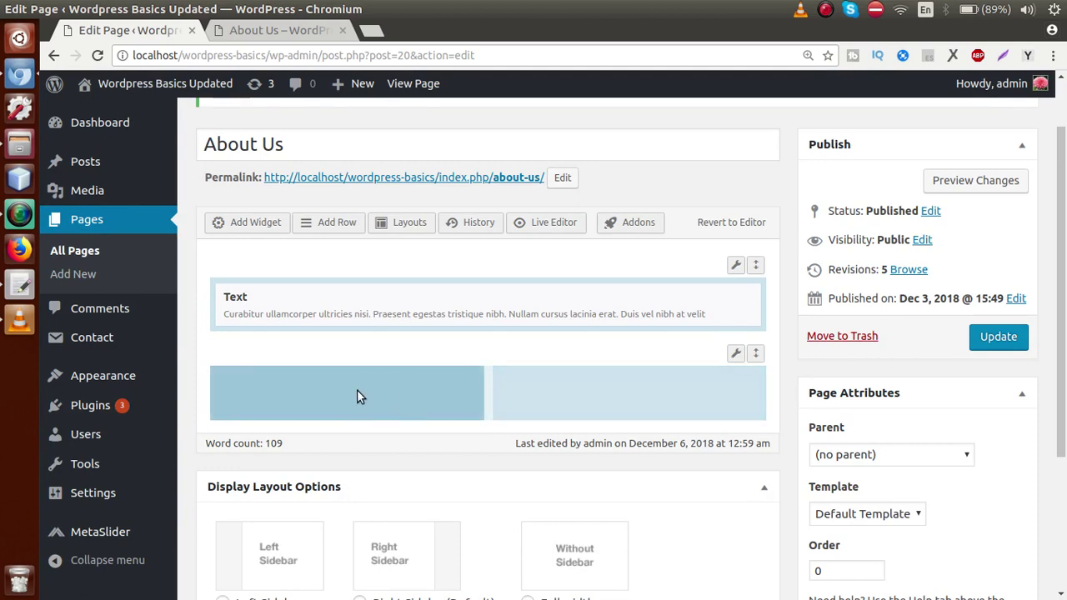
{"action": "left_click", "coordinate": [255, 224]}
{"action": "scroll", "coordinate": [1042, 196], "scroll_direction": "down", "scroll_amount": 4}
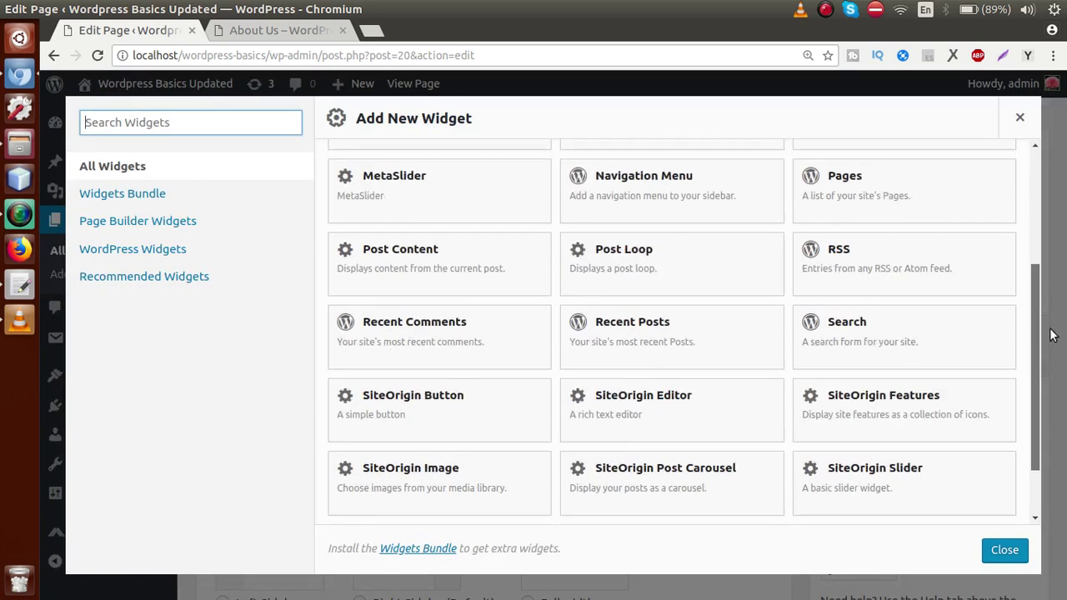
{"action": "left_click", "coordinate": [657, 486]}
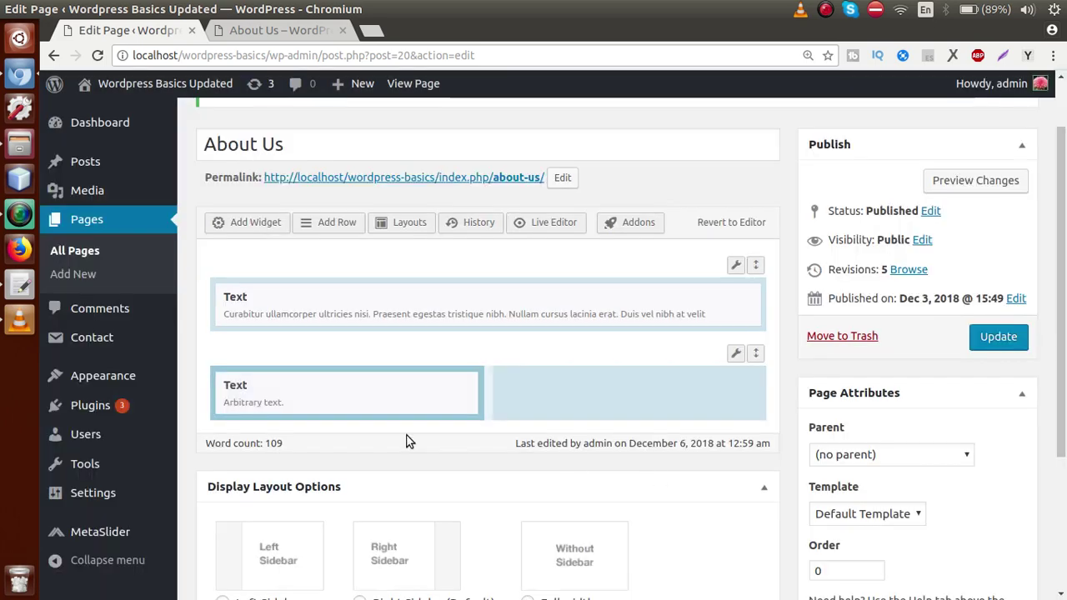
Paste the copied placeholder text into the left column's Text widget, remove its last paragraph and save the widget
{"action": "left_click", "coordinate": [370, 388]}
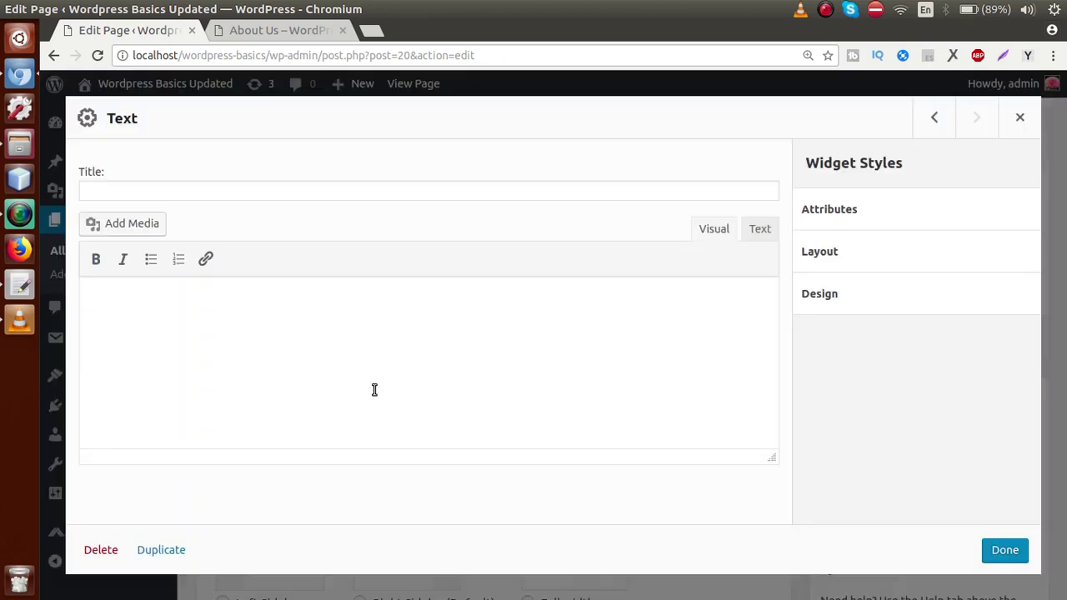
{"action": "left_click", "coordinate": [374, 390]}
{"action": "key", "text": "ctrl+v"}
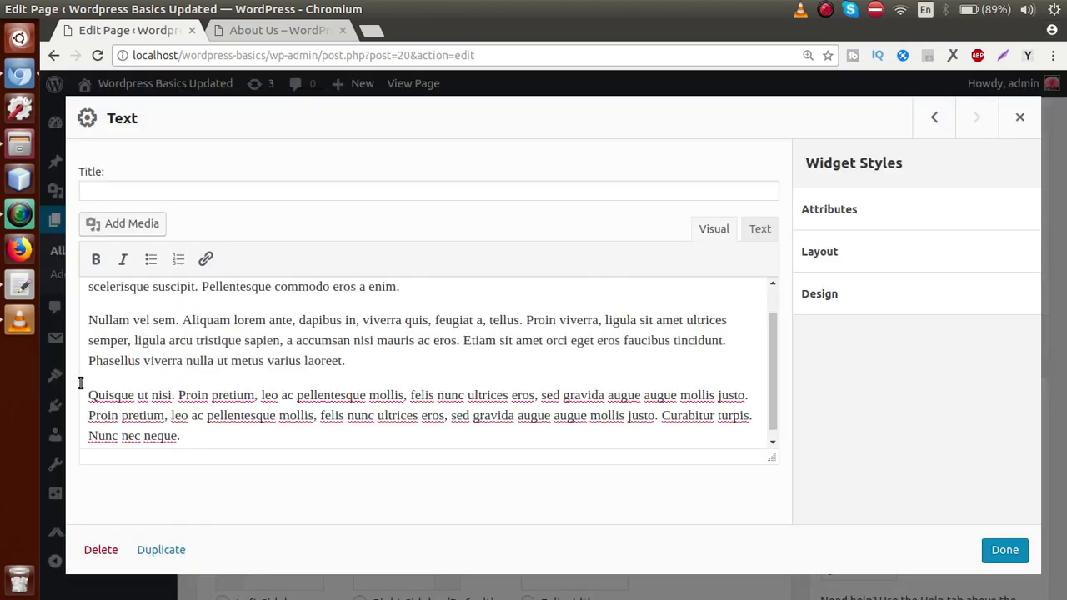
{"action": "left_click_drag", "start_coordinate": [183, 434], "coordinate": [89, 392]}
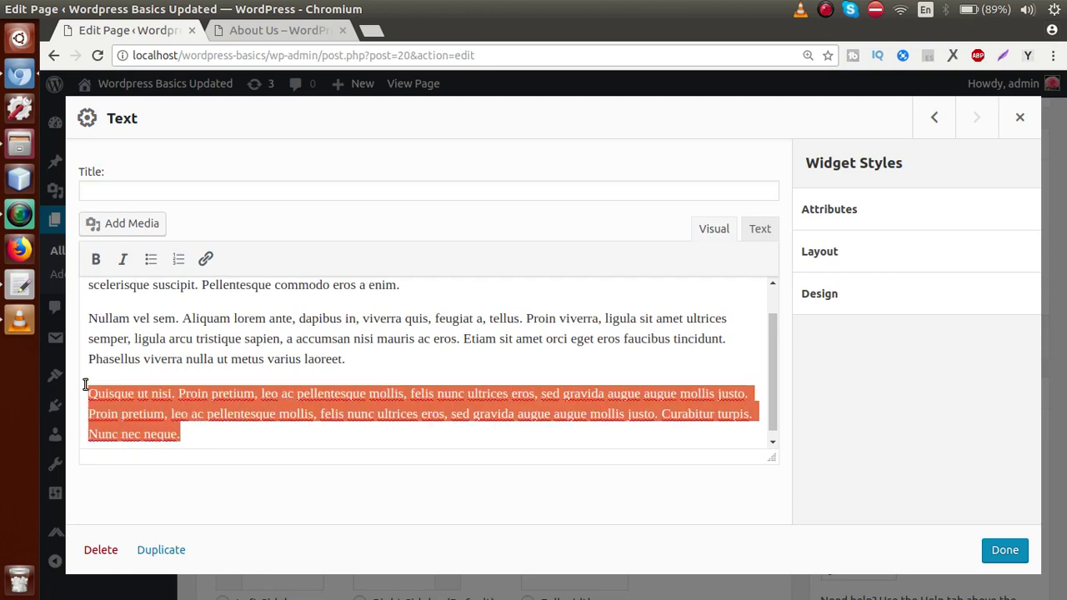
{"action": "key", "text": "BackSpace"}
{"action": "left_click", "coordinate": [991, 558]}
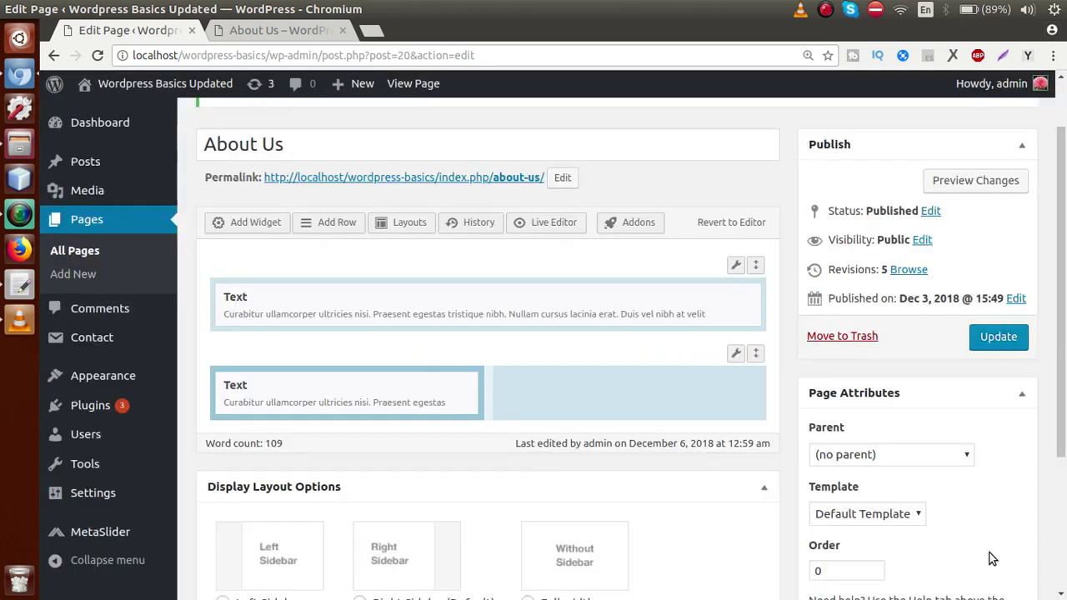
Update the About Us page and view the two-column row on the live site
{"action": "left_click", "coordinate": [1000, 339]}
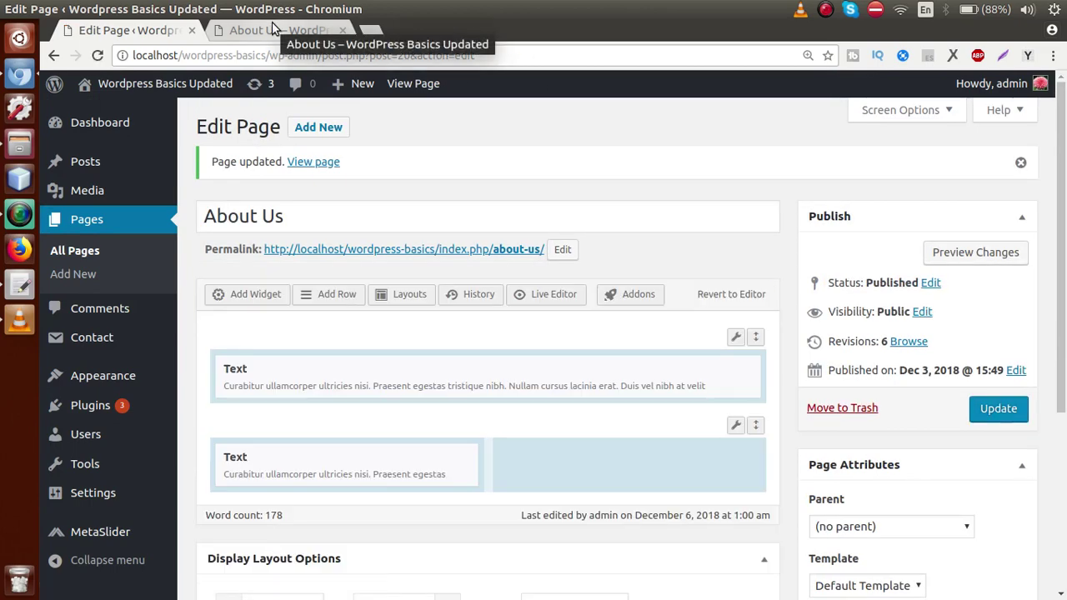
{"action": "left_click", "coordinate": [275, 30]}
{"action": "key", "text": "F5"}
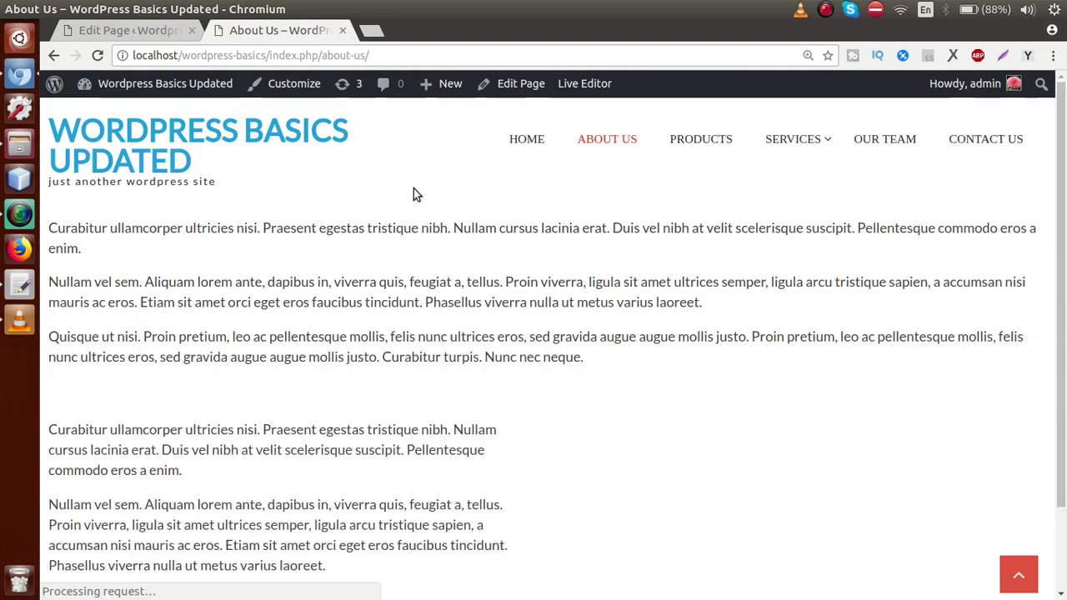
{"action": "scroll", "coordinate": [727, 319], "scroll_direction": "down", "scroll_amount": 3}
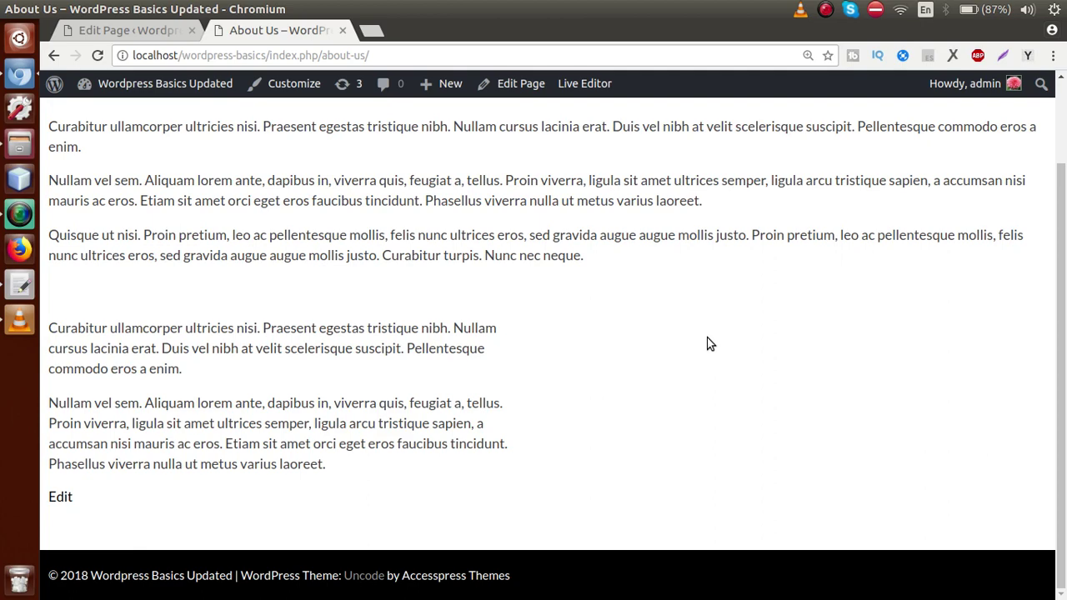
Return to the page editor and try adding a SiteOrigin Image widget to the two-column row's empty right column
{"action": "left_click", "coordinate": [161, 31]}
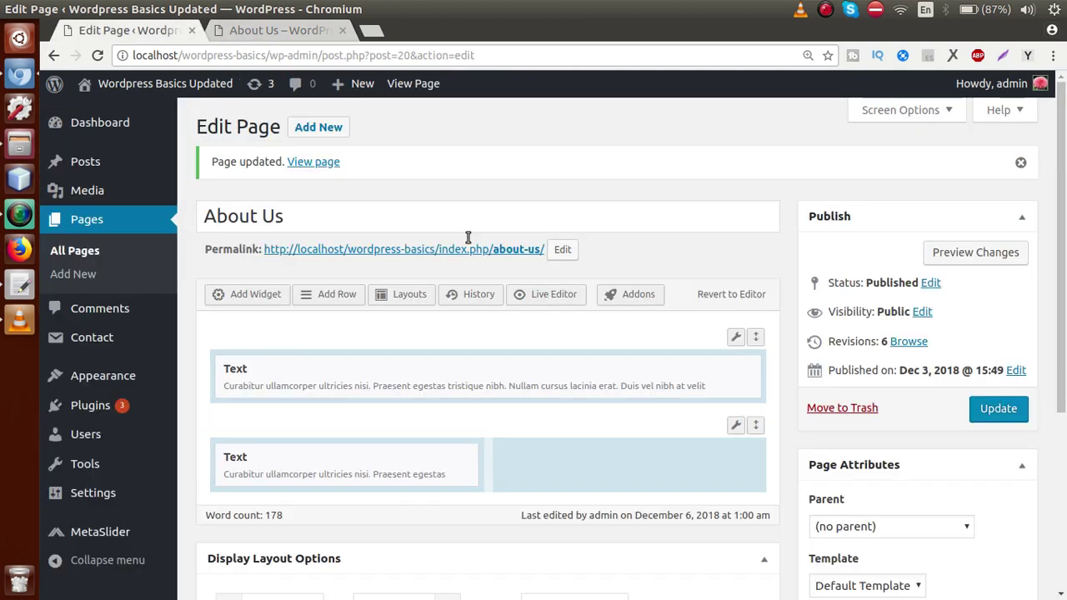
{"action": "left_click", "coordinate": [614, 480]}
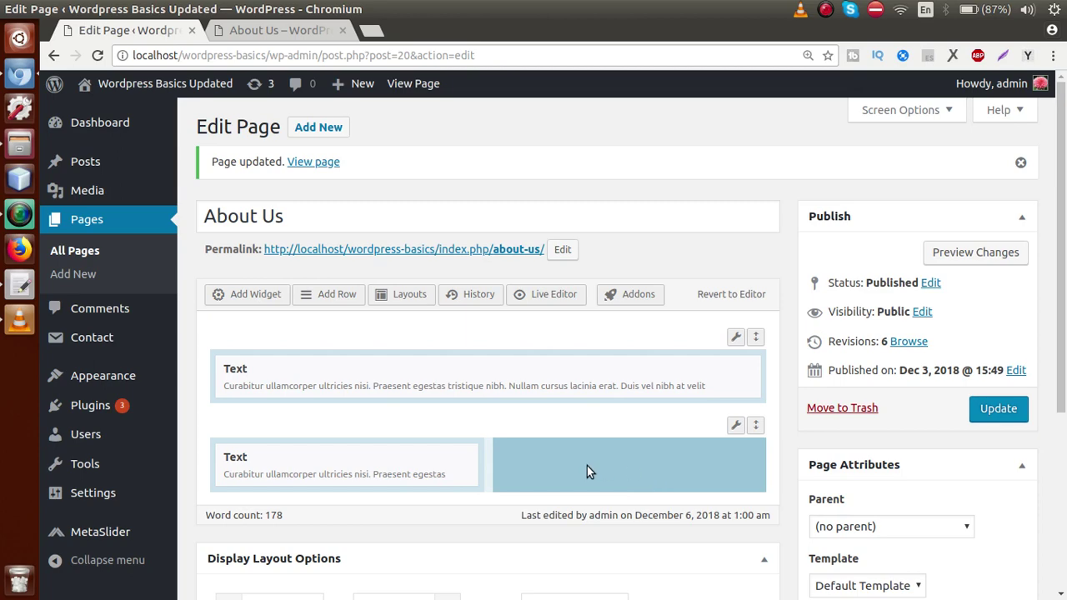
{"action": "left_click", "coordinate": [260, 299]}
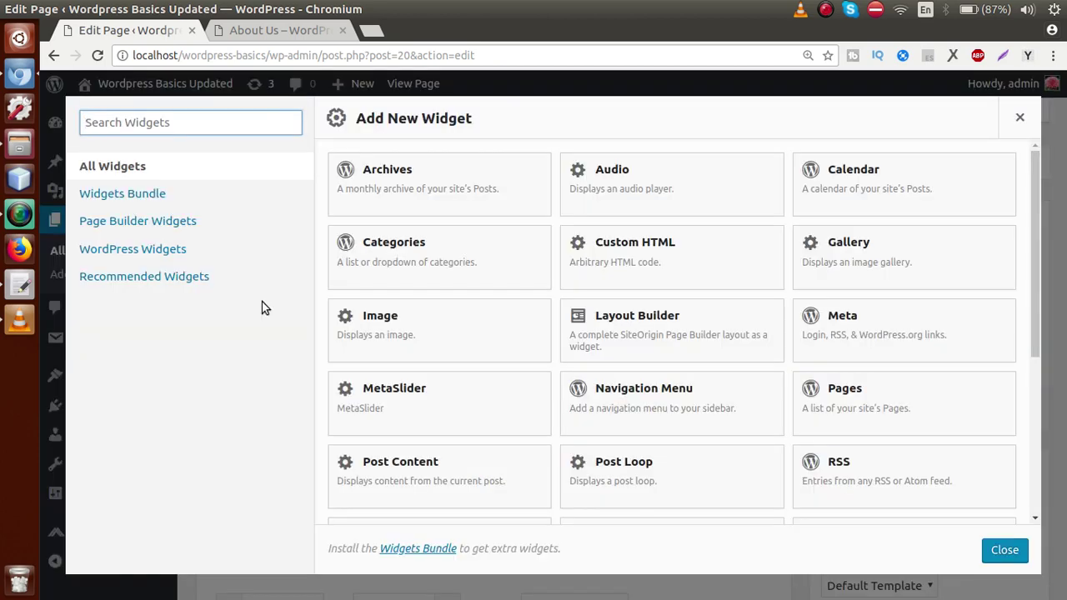
{"action": "left_click_drag", "start_coordinate": [1034, 219], "coordinate": [1026, 350]}
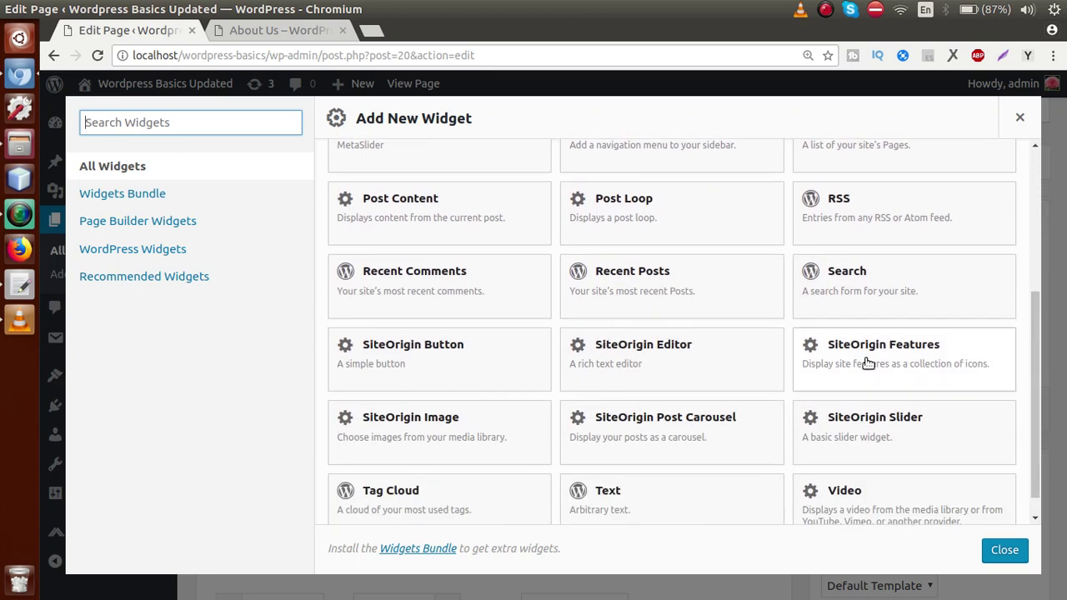
{"action": "left_click", "coordinate": [417, 431]}
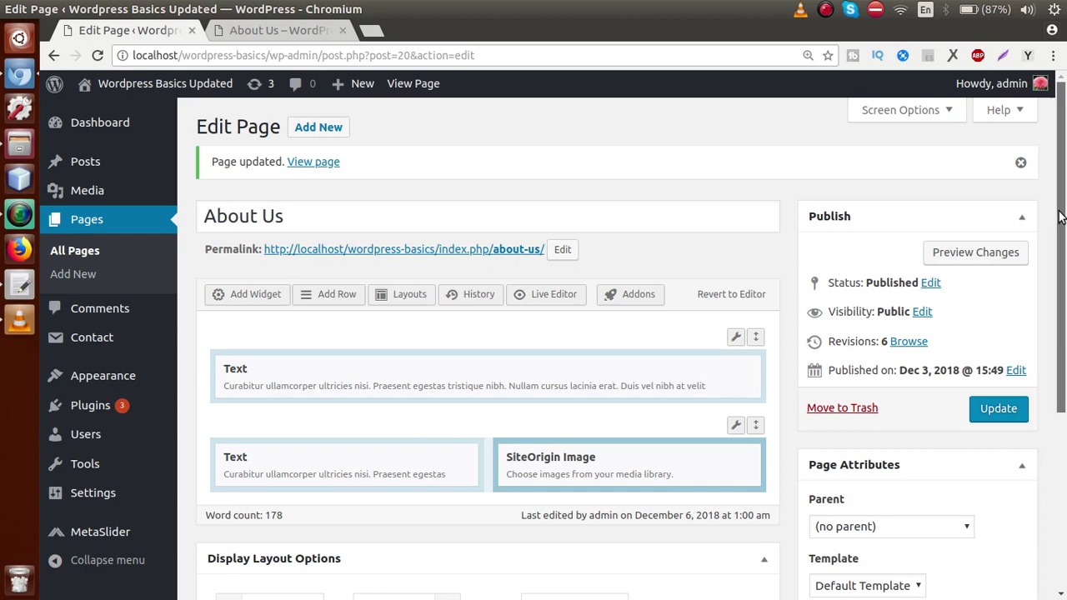
Check the SiteOrigin Image widget's settings and delete the widget from the right column
{"action": "scroll", "coordinate": [1060, 216], "scroll_direction": "down", "scroll_amount": 2}
{"action": "mouse_move", "coordinate": [715, 312]}
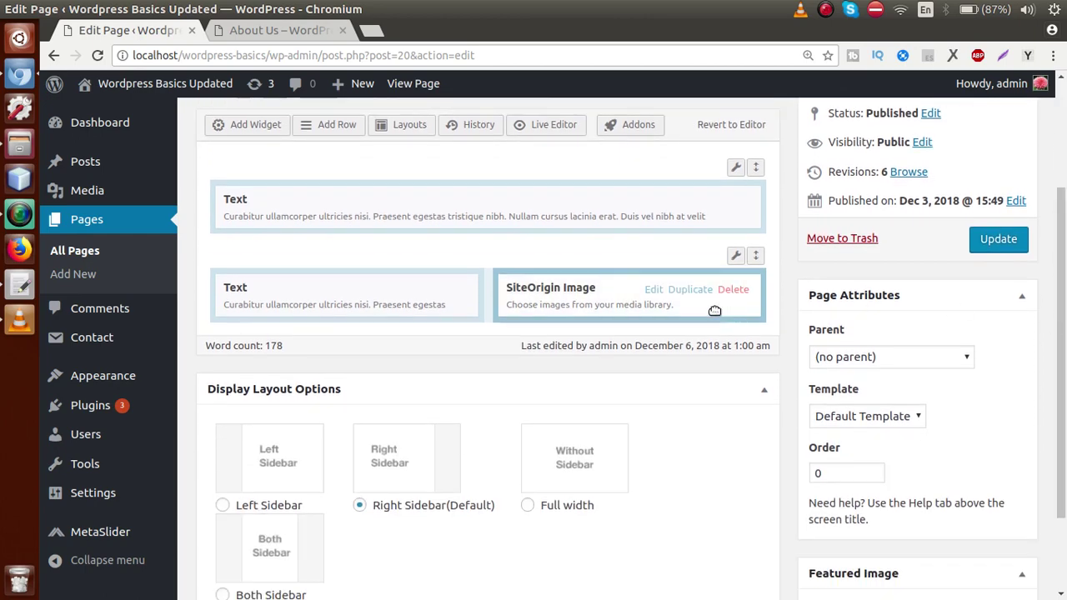
{"action": "left_click", "coordinate": [652, 291]}
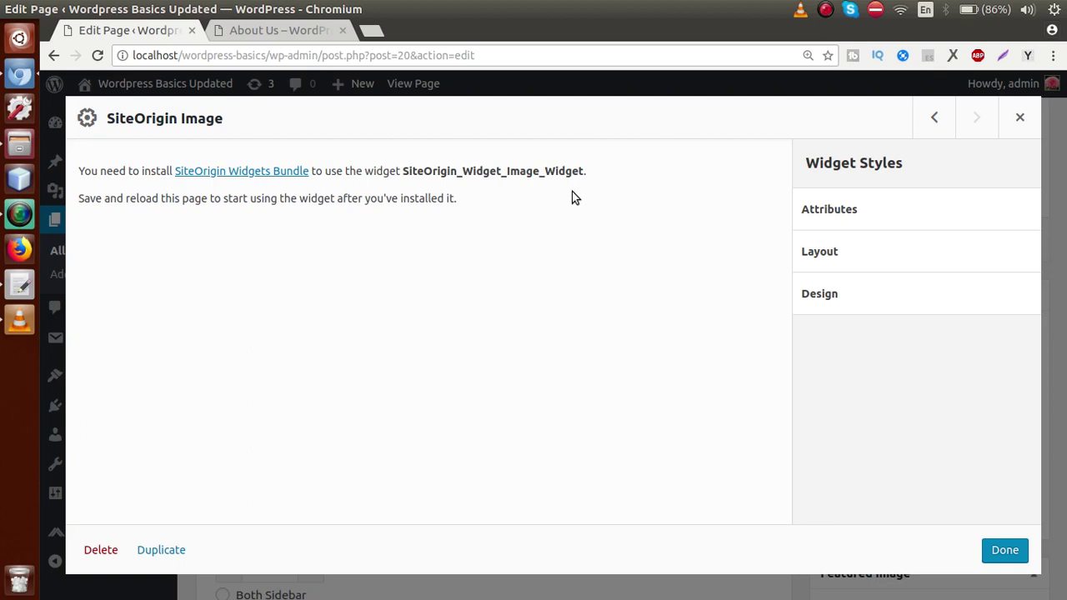
{"action": "left_click", "coordinate": [1023, 119]}
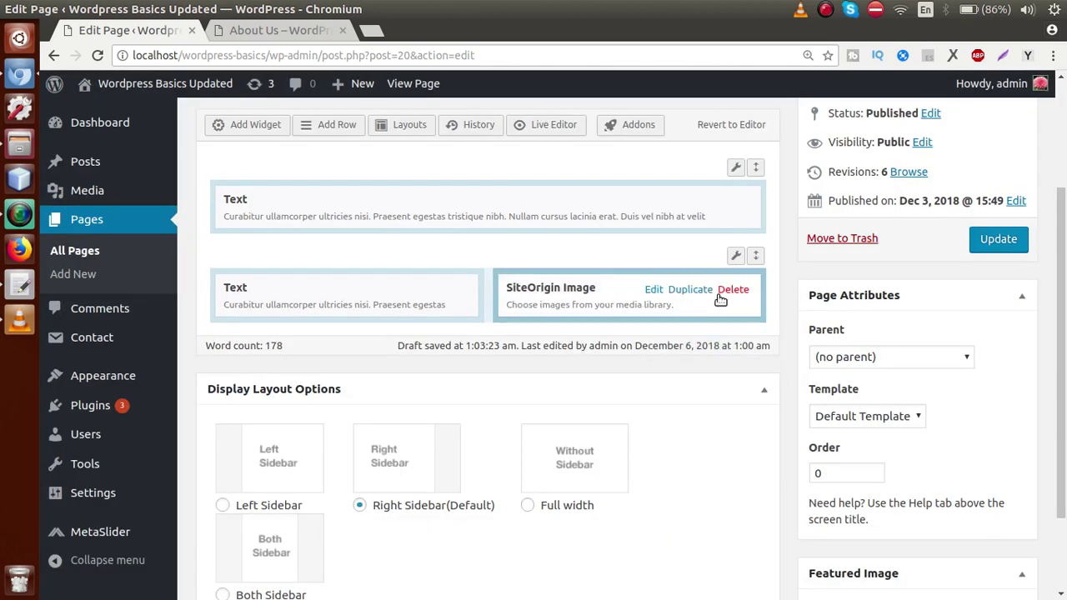
{"action": "left_click", "coordinate": [733, 289]}
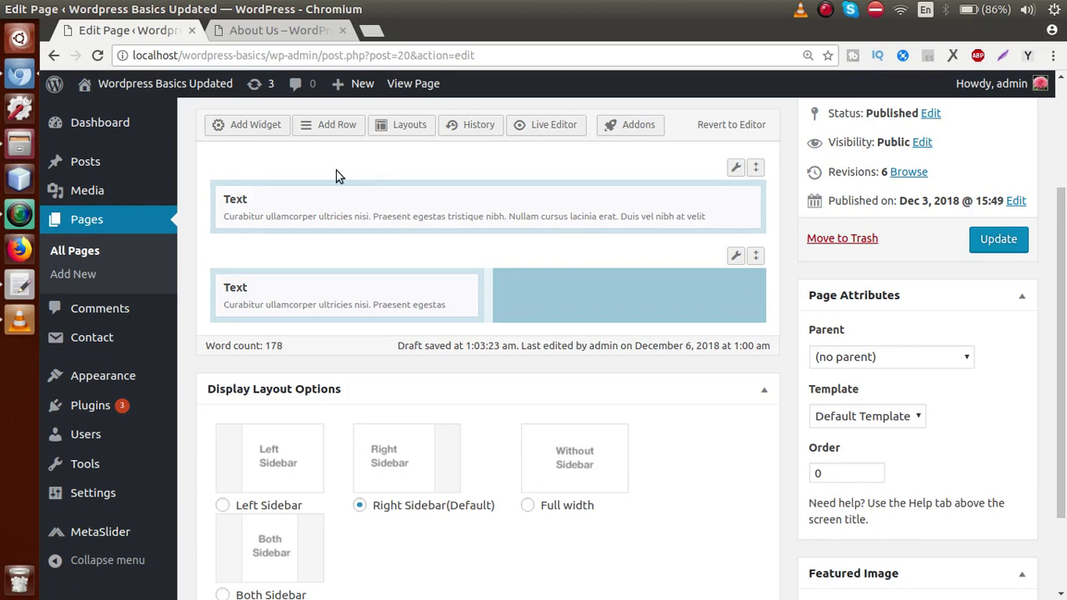
Add the standard Image widget to the right column of the two-column row
{"action": "left_click", "coordinate": [251, 126]}
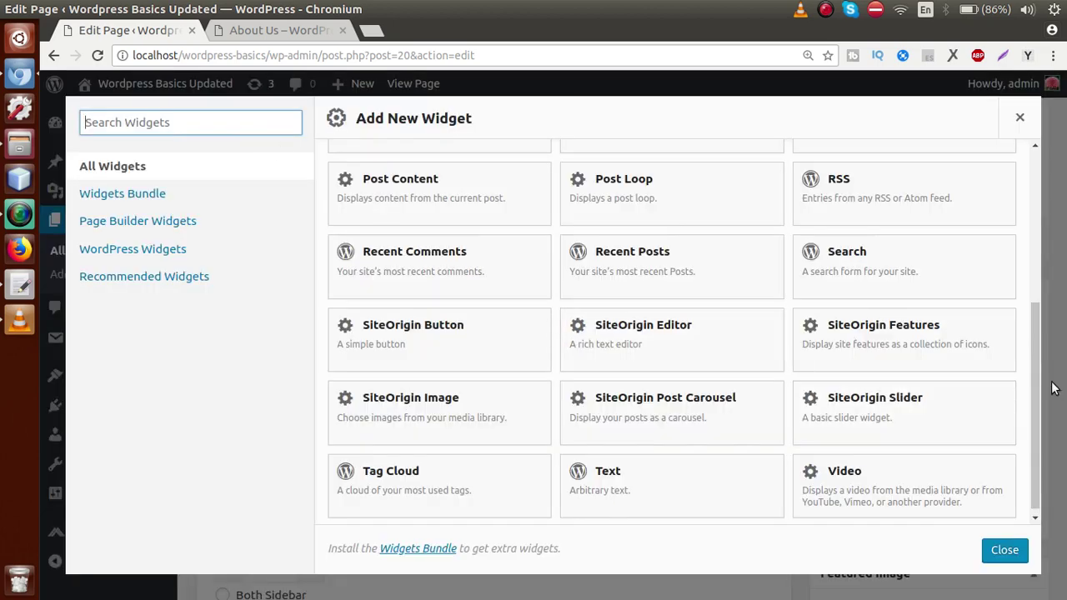
{"action": "left_click_drag", "start_coordinate": [1036, 387], "coordinate": [1004, 235]}
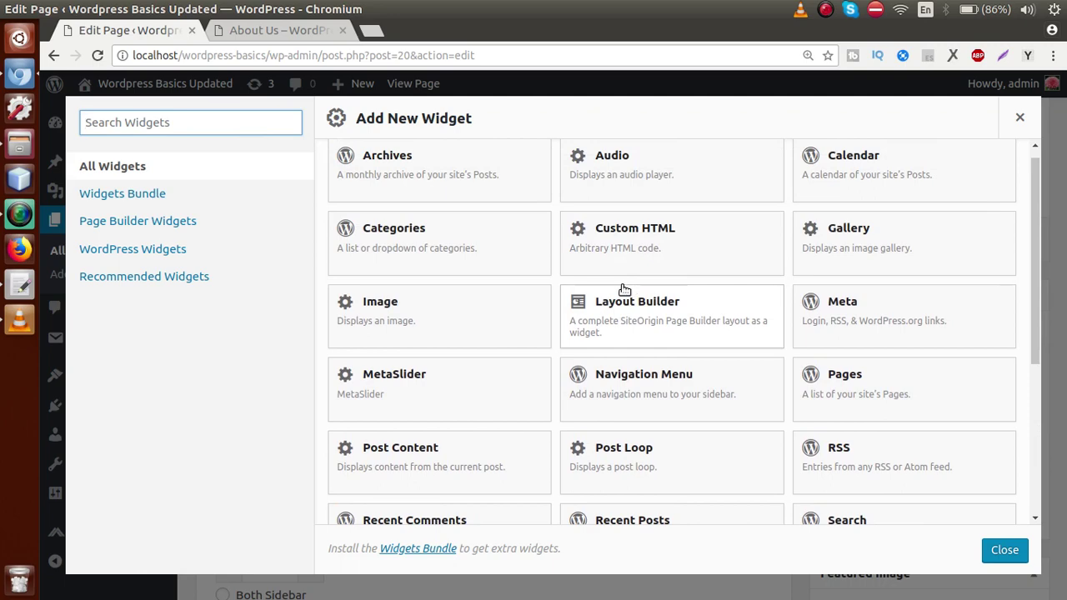
{"action": "left_click", "coordinate": [400, 303]}
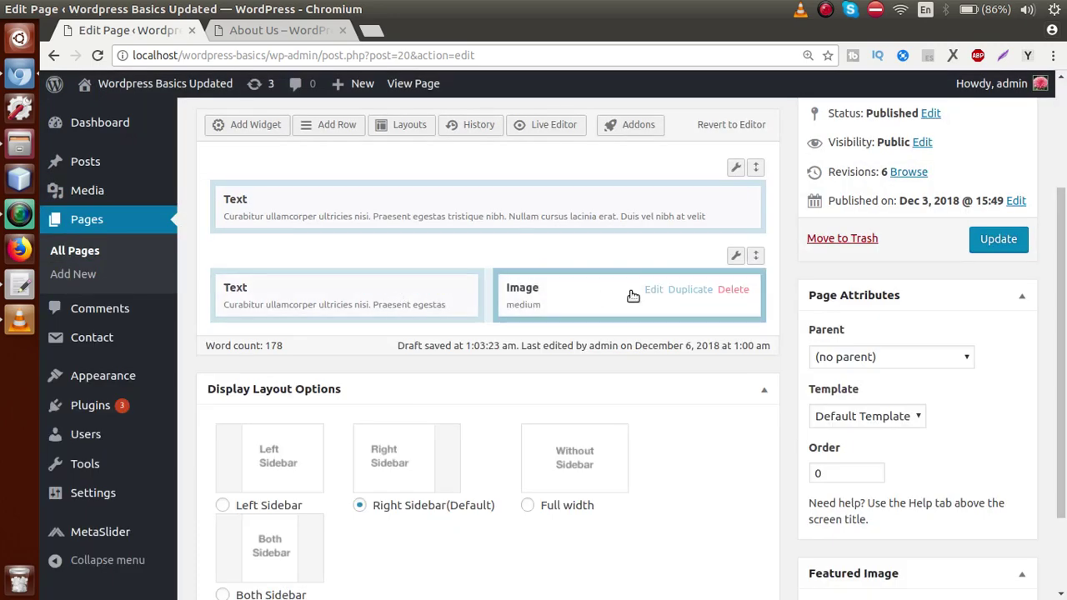
Set the Image widget's picture to gallery2.png from the media library
{"action": "left_click", "coordinate": [655, 294]}
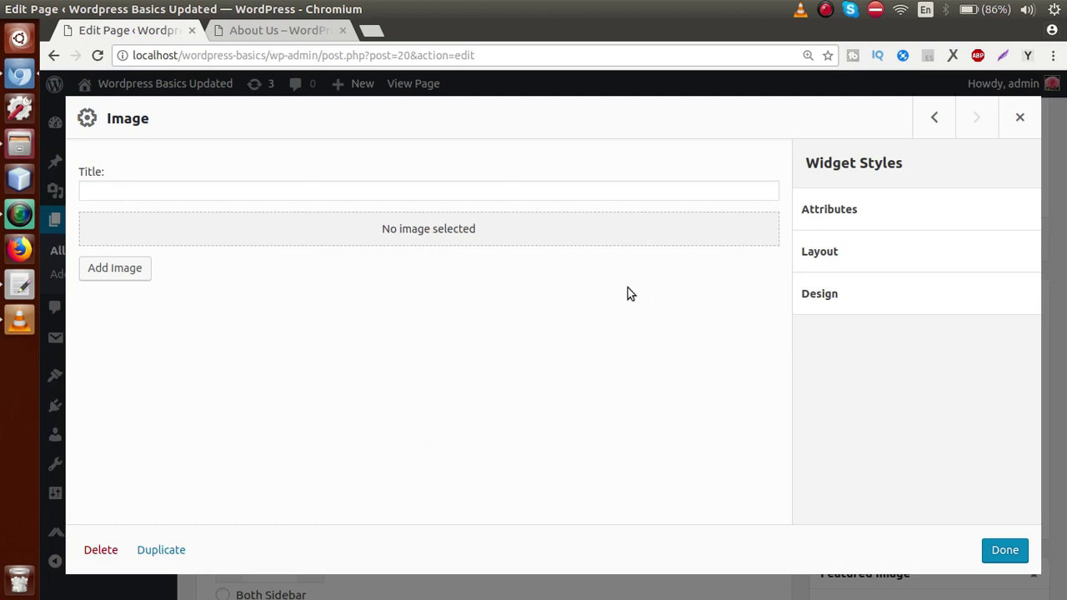
{"action": "left_click", "coordinate": [118, 273]}
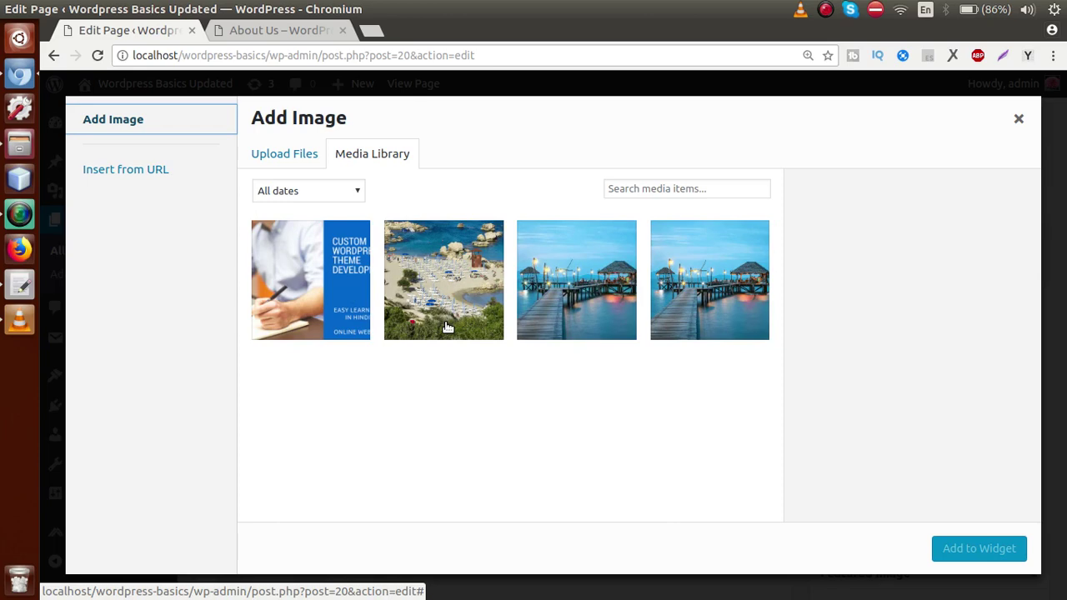
{"action": "left_click", "coordinate": [450, 262]}
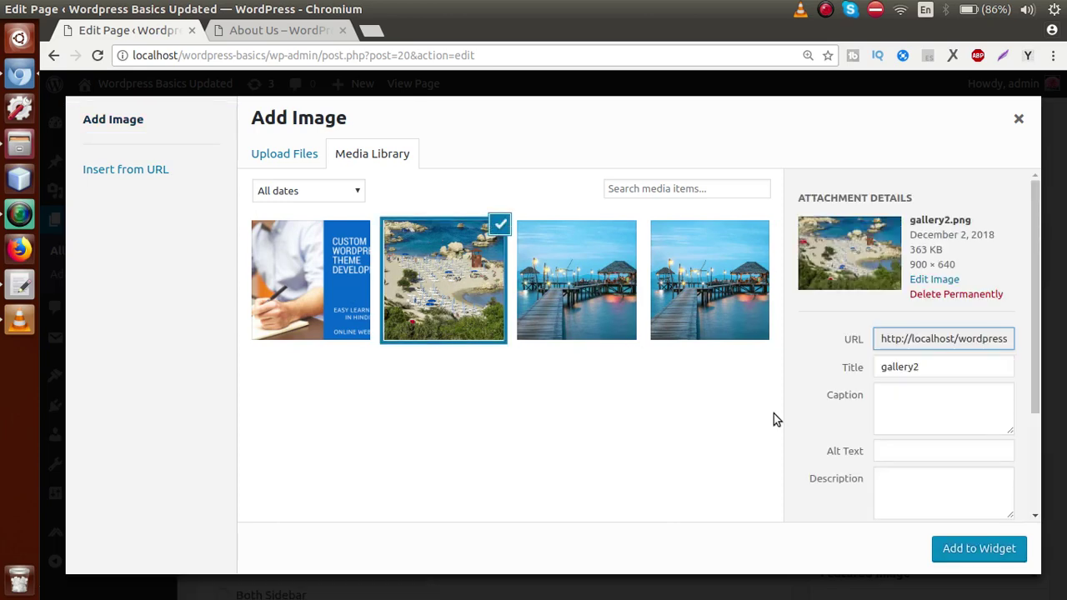
{"action": "left_click", "coordinate": [965, 549]}
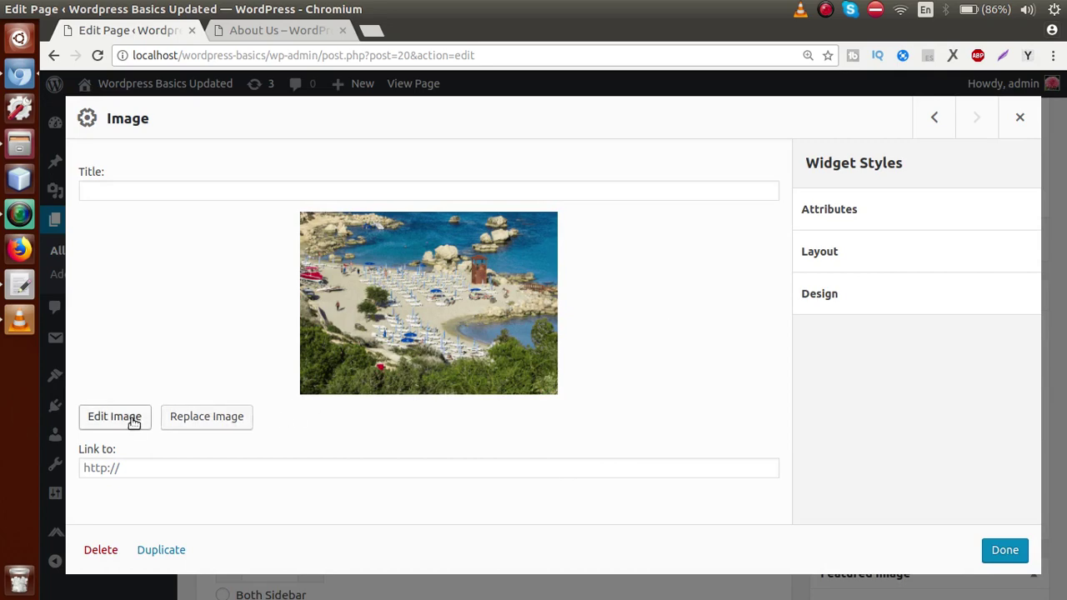
Review the Image widget's Attributes, Layout and Design style options
{"action": "left_click", "coordinate": [852, 216]}
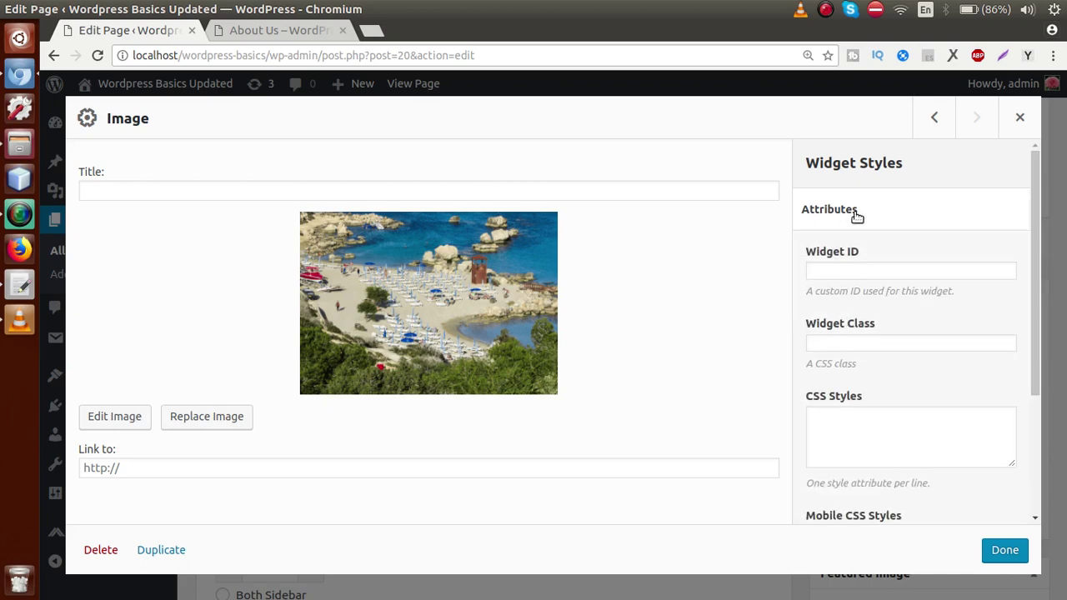
{"action": "left_click_drag", "start_coordinate": [1036, 238], "coordinate": [1023, 383]}
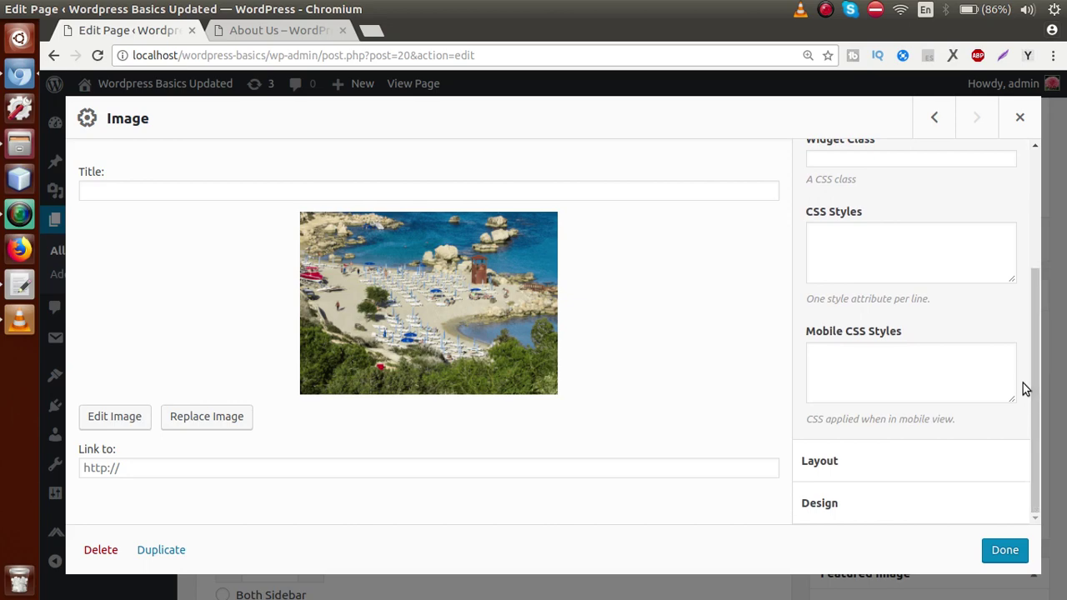
{"action": "left_click", "coordinate": [914, 462]}
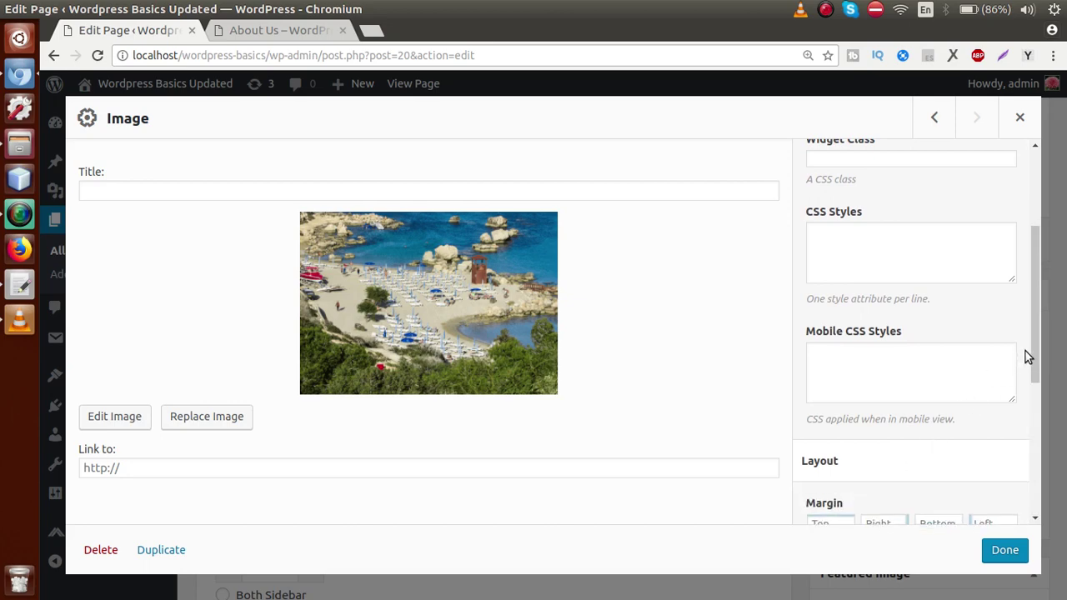
{"action": "left_click_drag", "start_coordinate": [1028, 358], "coordinate": [1025, 479]}
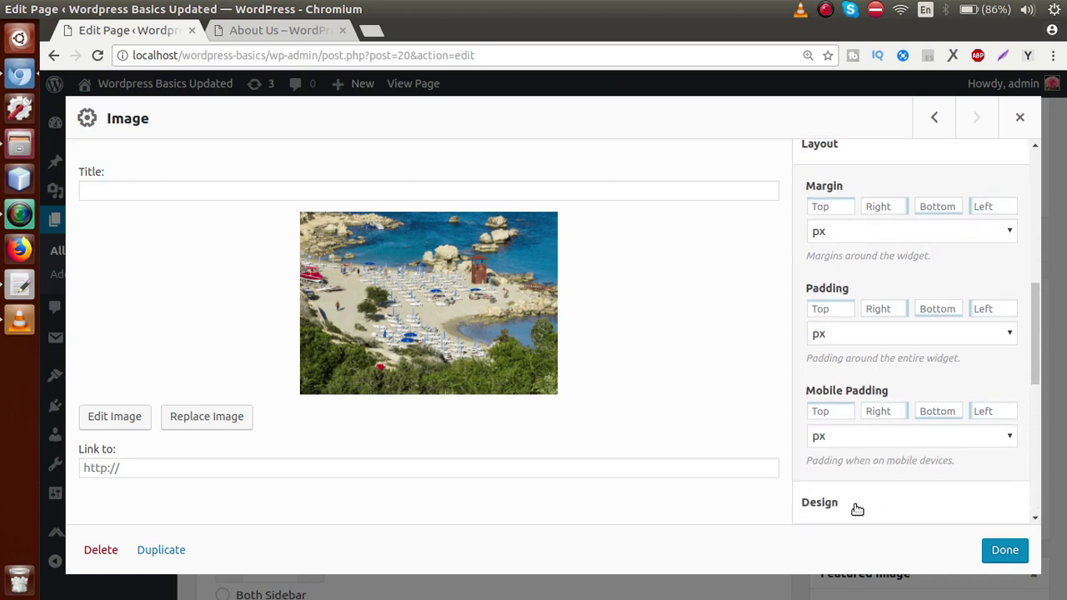
{"action": "left_click_drag", "start_coordinate": [1038, 307], "coordinate": [1037, 426]}
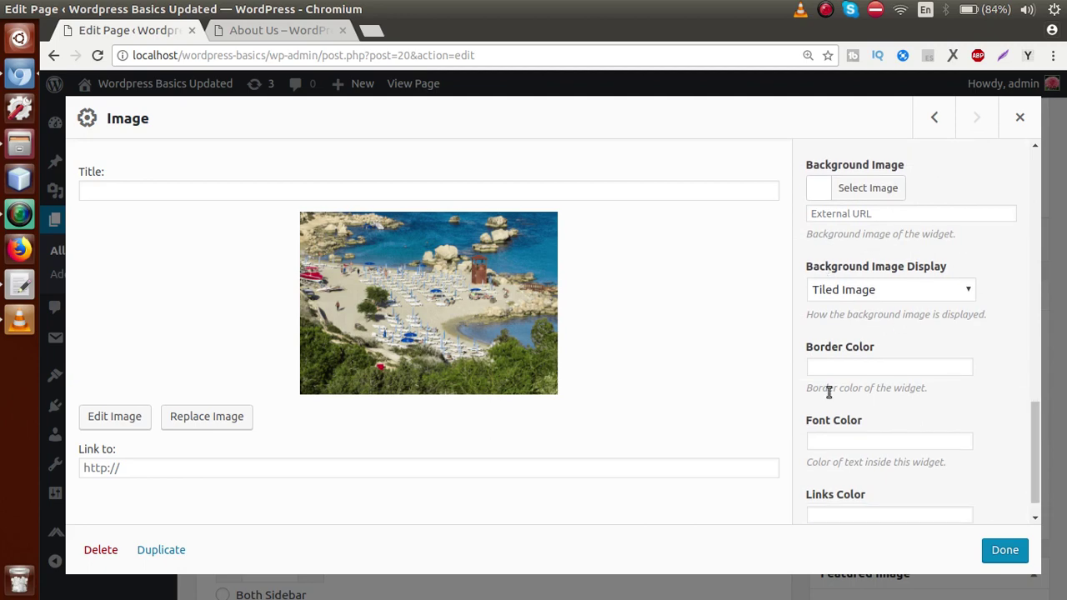
Choose Medium – 300 × 213 as the picture's display size, update the image details and finish the Image widget
{"action": "left_click", "coordinate": [115, 417]}
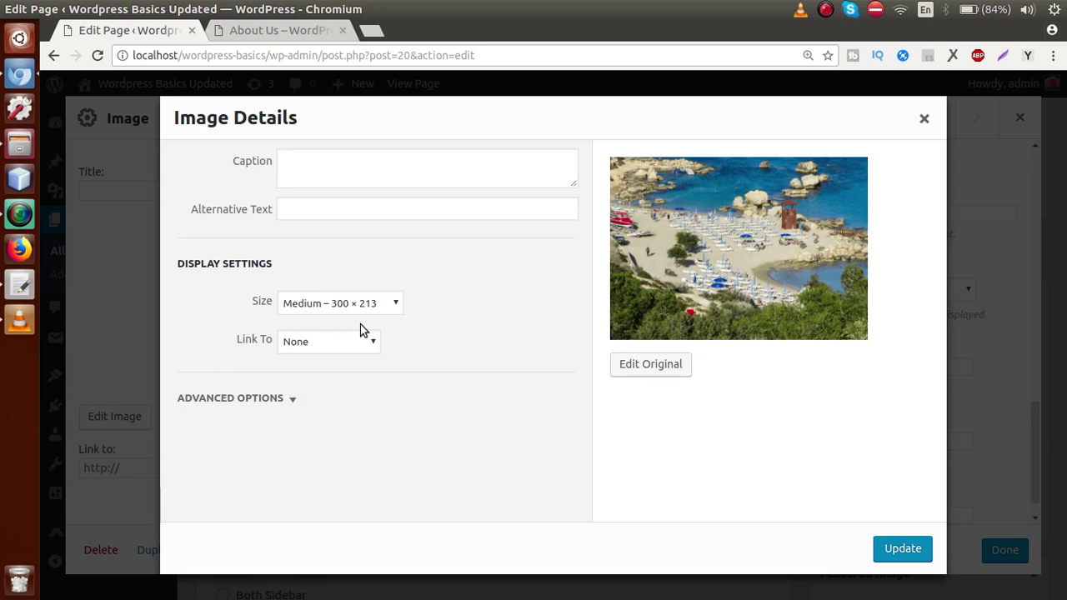
{"action": "left_click", "coordinate": [338, 307]}
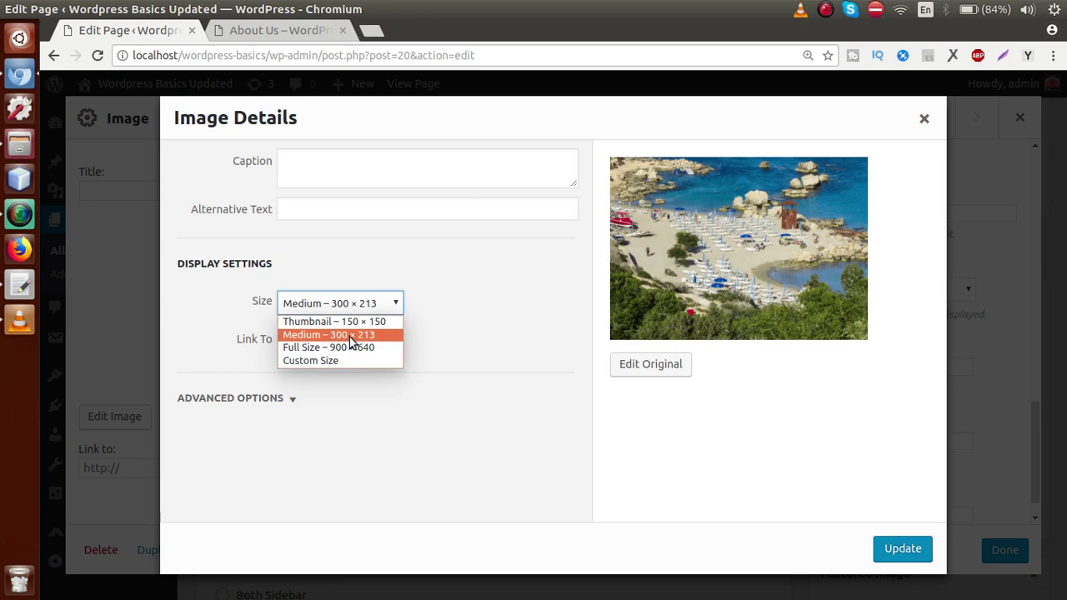
{"action": "left_click", "coordinate": [350, 336]}
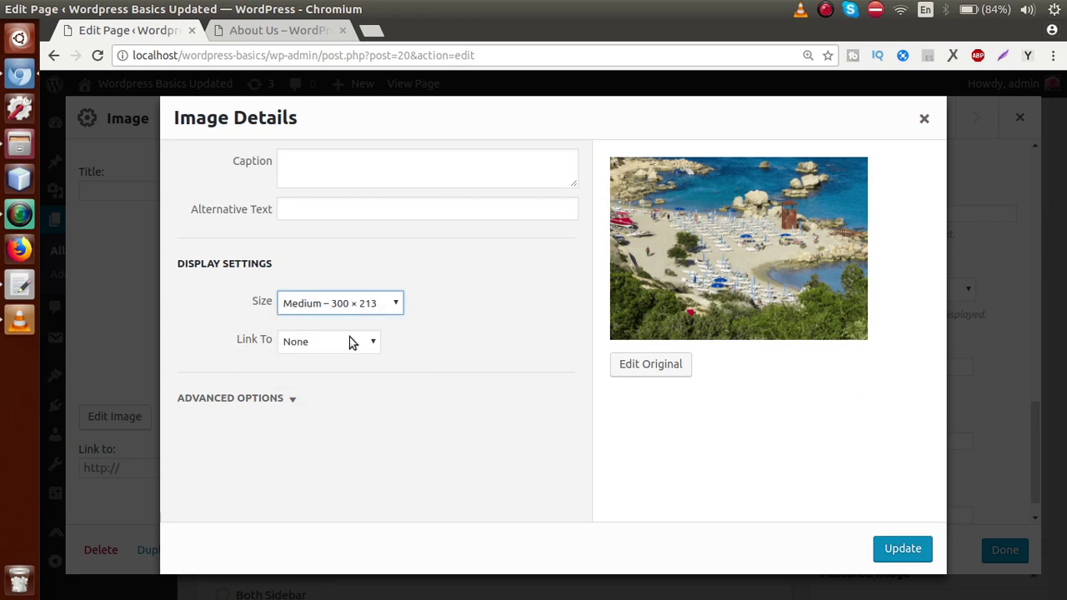
{"action": "left_click", "coordinate": [890, 549]}
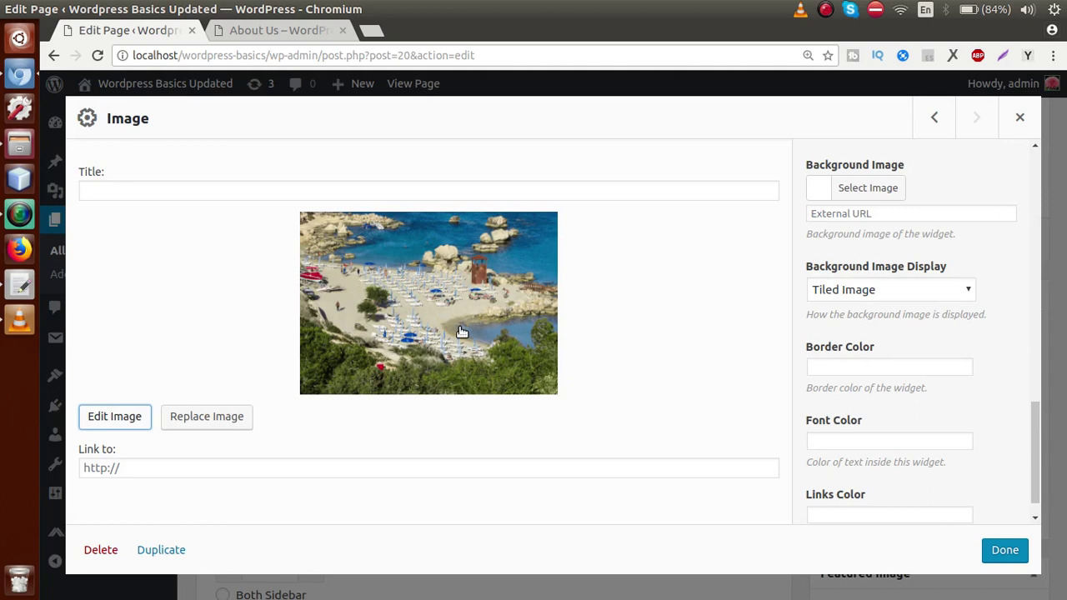
{"action": "left_click", "coordinate": [132, 469]}
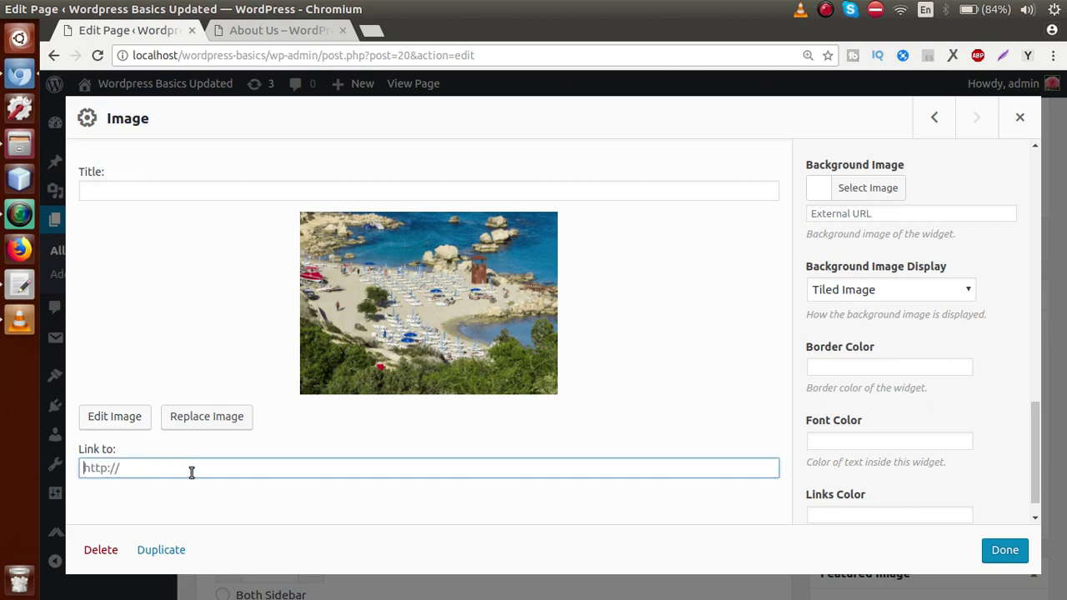
{"action": "left_click", "coordinate": [996, 549]}
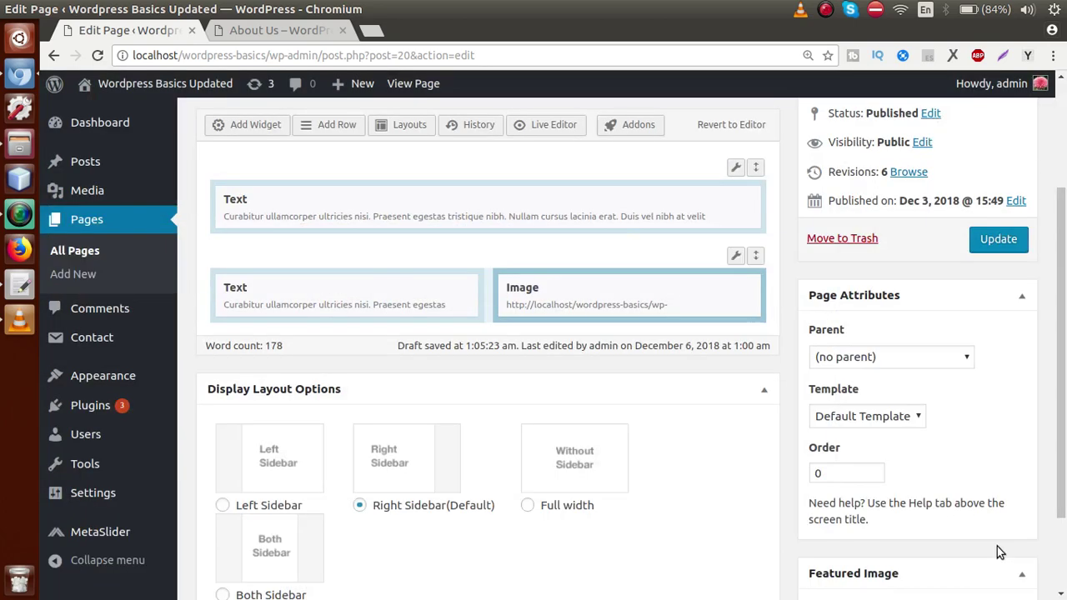
Update the About Us page and reload its live version to check the two-column row
{"action": "mouse_move", "coordinate": [690, 286]}
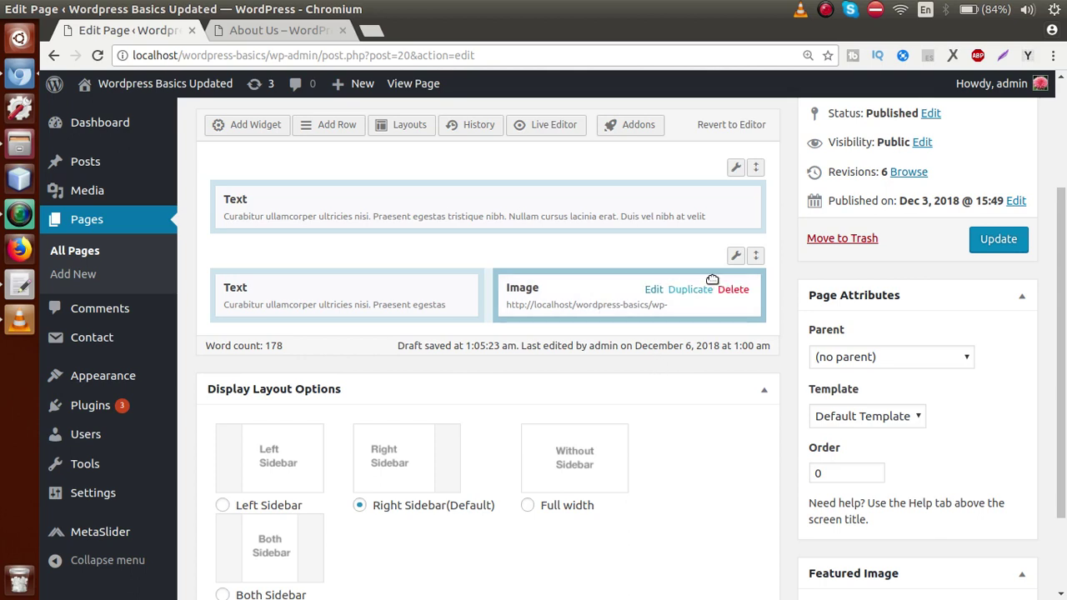
{"action": "left_click", "coordinate": [997, 239]}
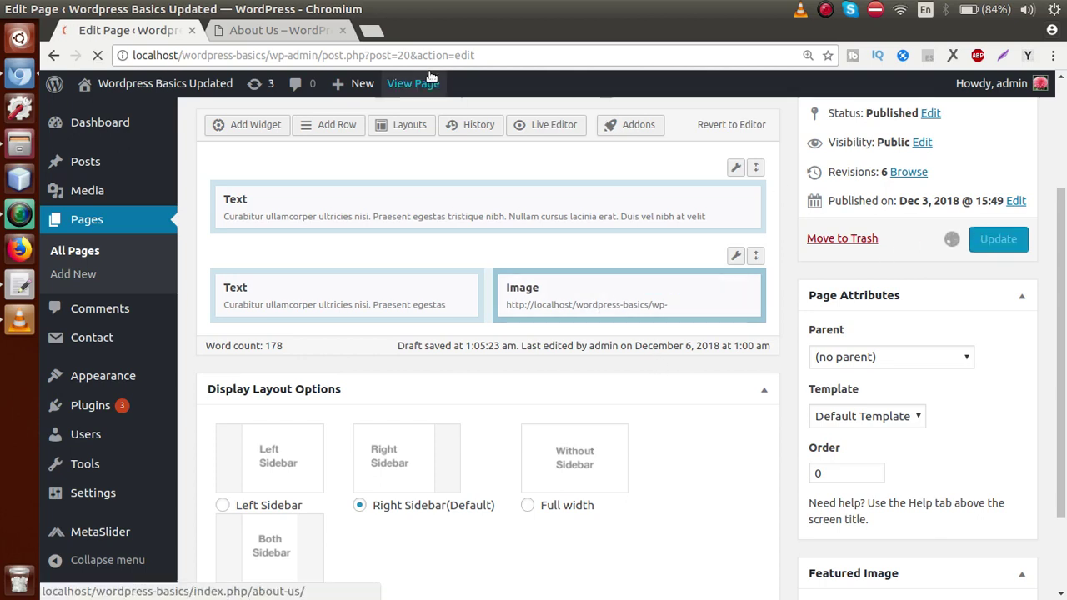
{"action": "left_click", "coordinate": [275, 30]}
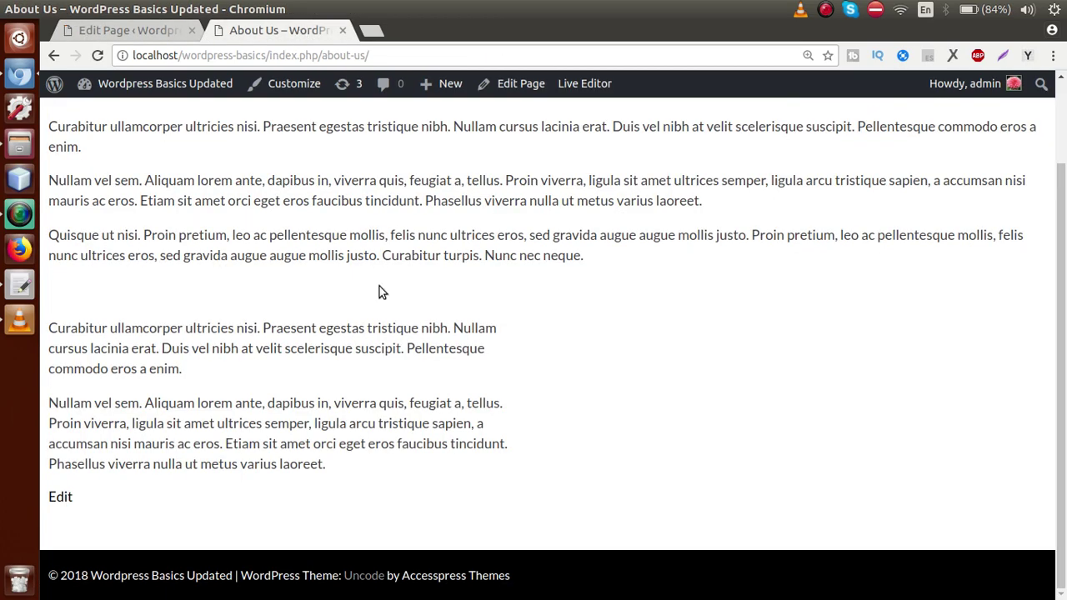
{"action": "key", "text": "F5"}
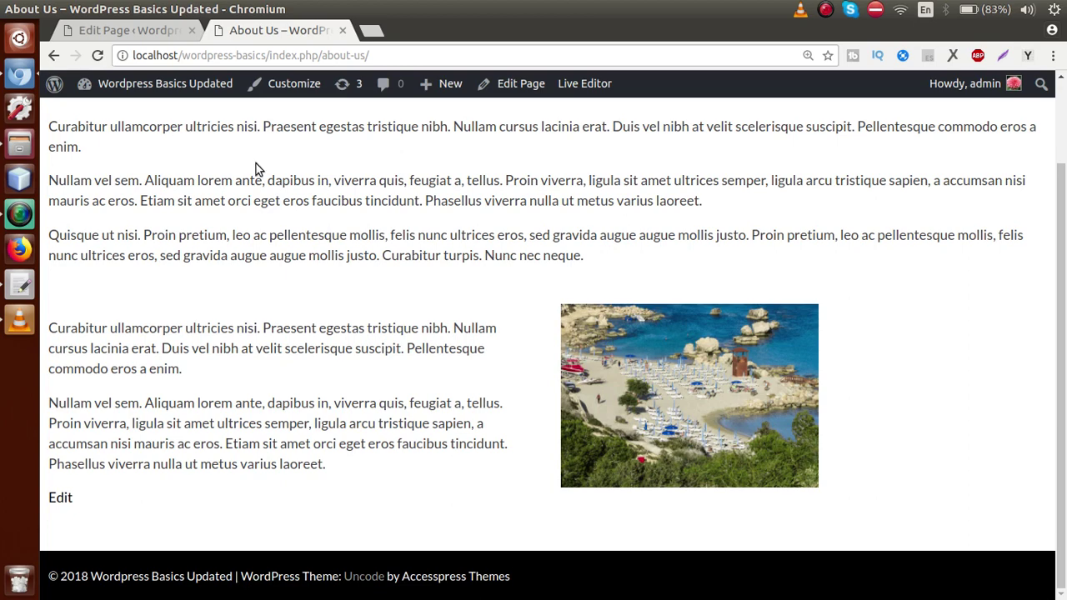
Back in the page editor, insert a new row with two even columns and select its left column
{"action": "left_click", "coordinate": [147, 32]}
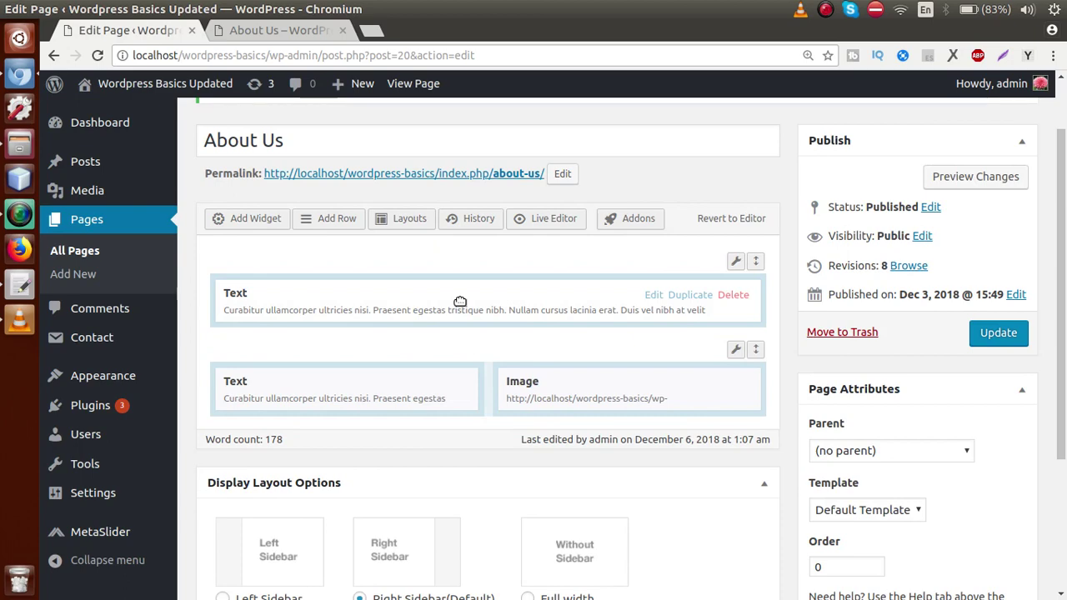
{"action": "left_click", "coordinate": [328, 217]}
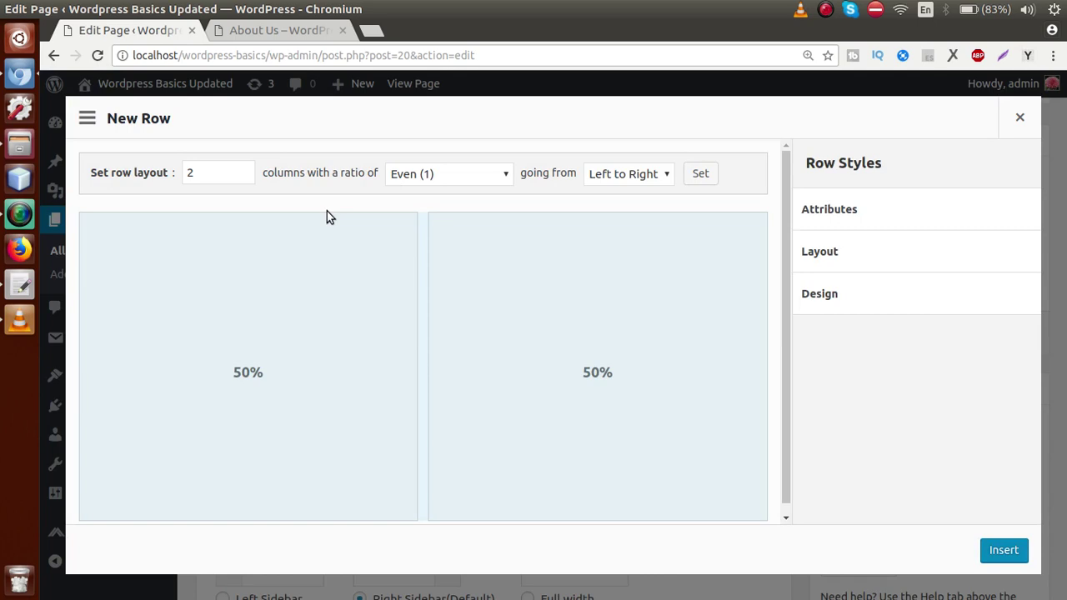
{"action": "left_click", "coordinate": [1003, 550]}
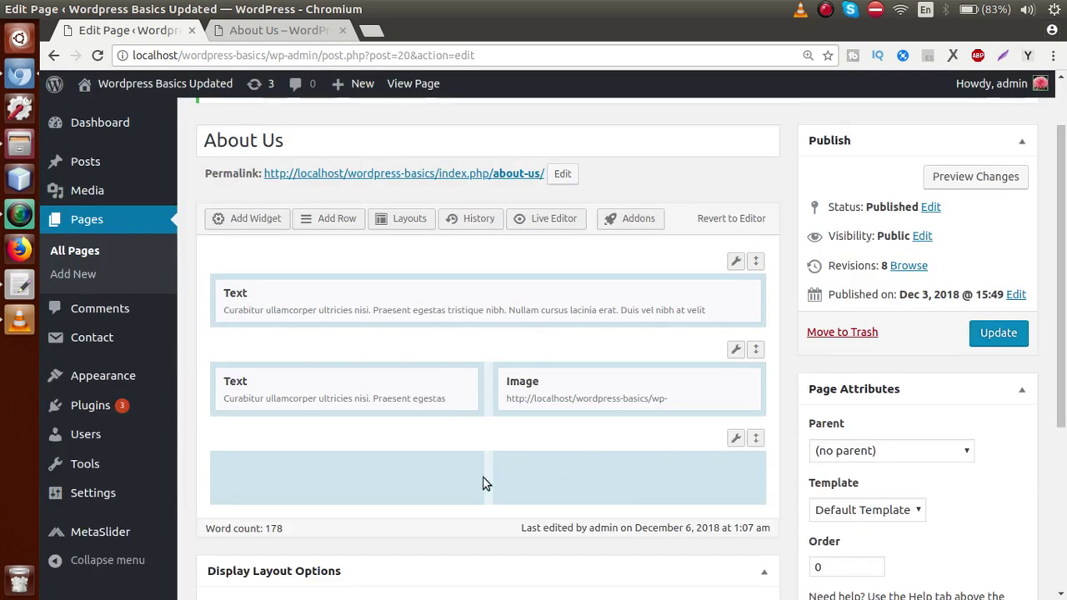
{"action": "left_click", "coordinate": [408, 481]}
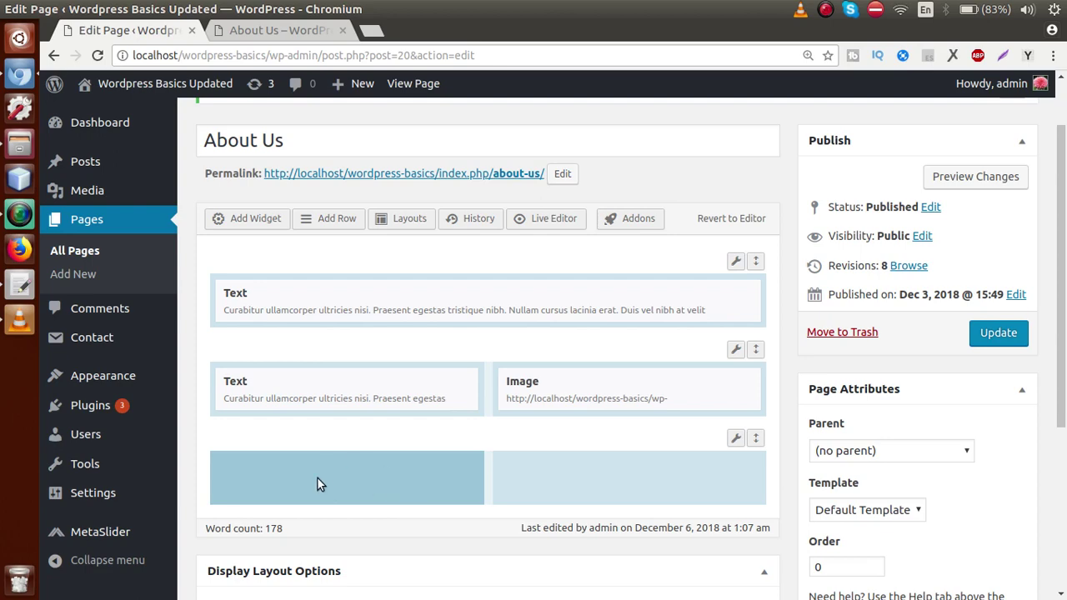
Browse the available widgets under WordPress Widgets, Page Builder Widgets and Widgets Bundle without adding one
{"action": "left_click", "coordinate": [254, 227]}
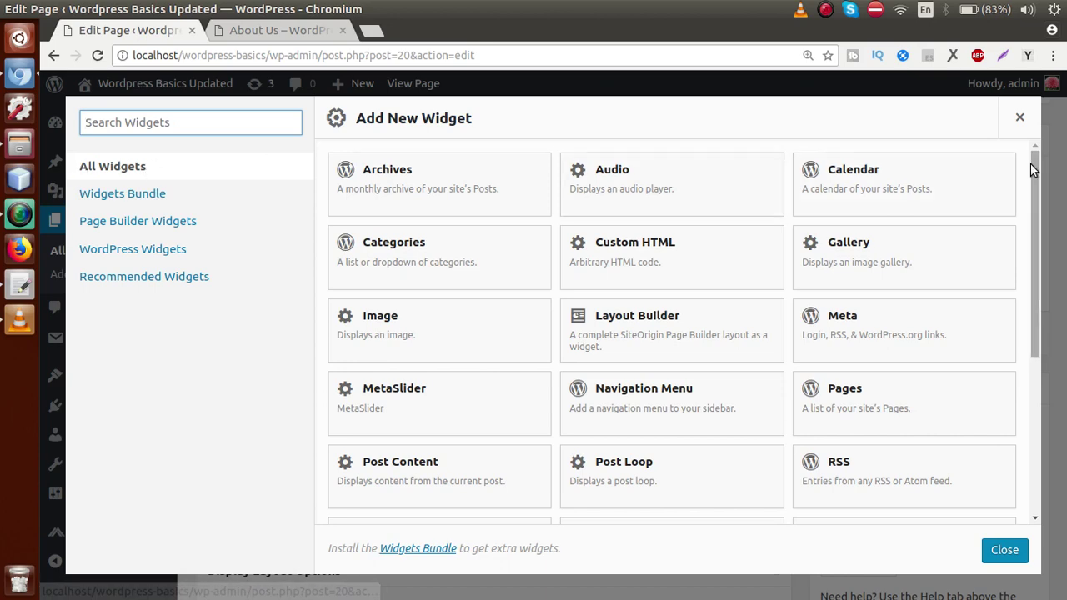
{"action": "mouse_move", "coordinate": [1036, 164]}
{"action": "left_mouse_down"}
{"action": "mouse_move", "coordinate": [1028, 273]}
{"action": "mouse_move", "coordinate": [1028, 165]}
{"action": "left_mouse_up"}
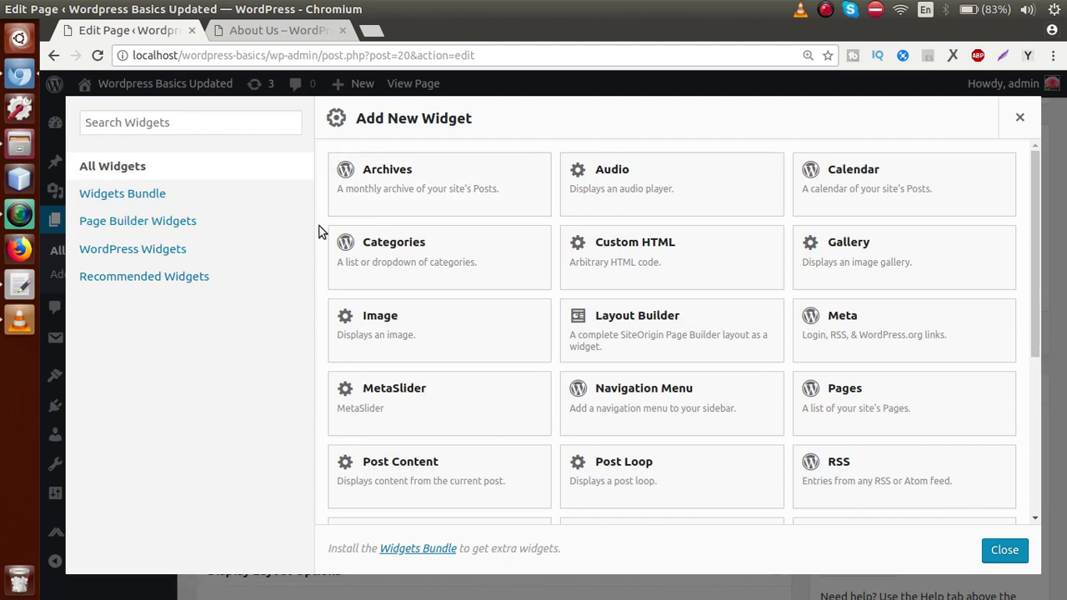
{"action": "left_click", "coordinate": [172, 250]}
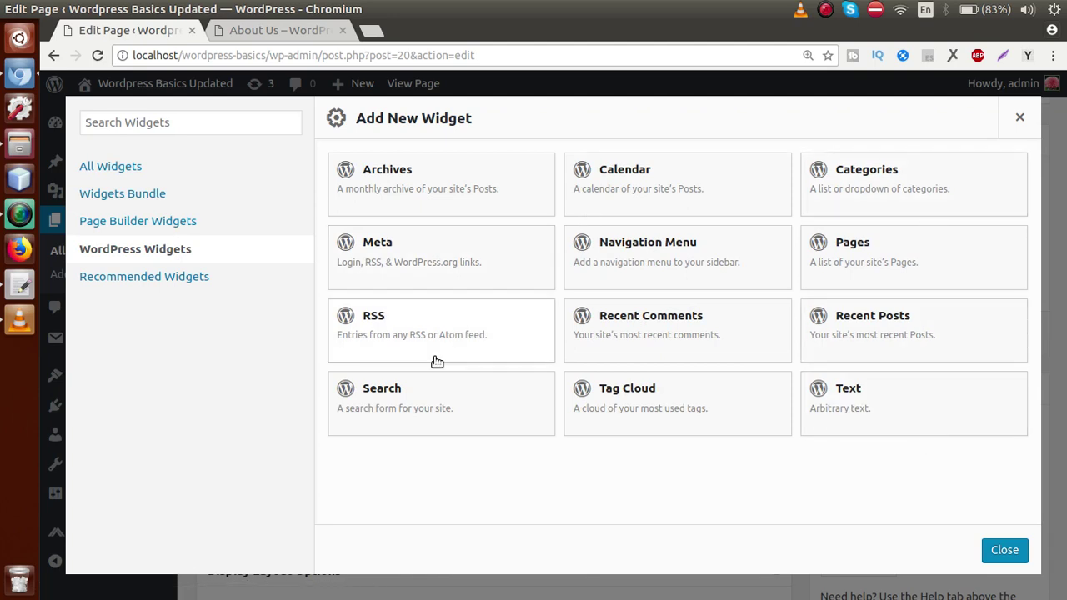
{"action": "left_click", "coordinate": [173, 222]}
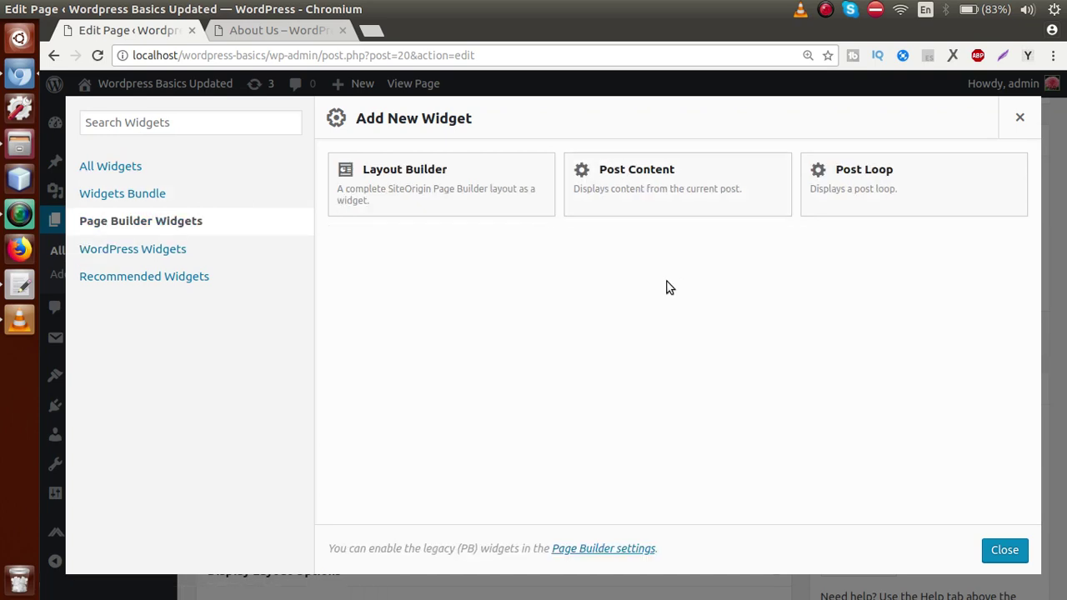
{"action": "left_click", "coordinate": [142, 197]}
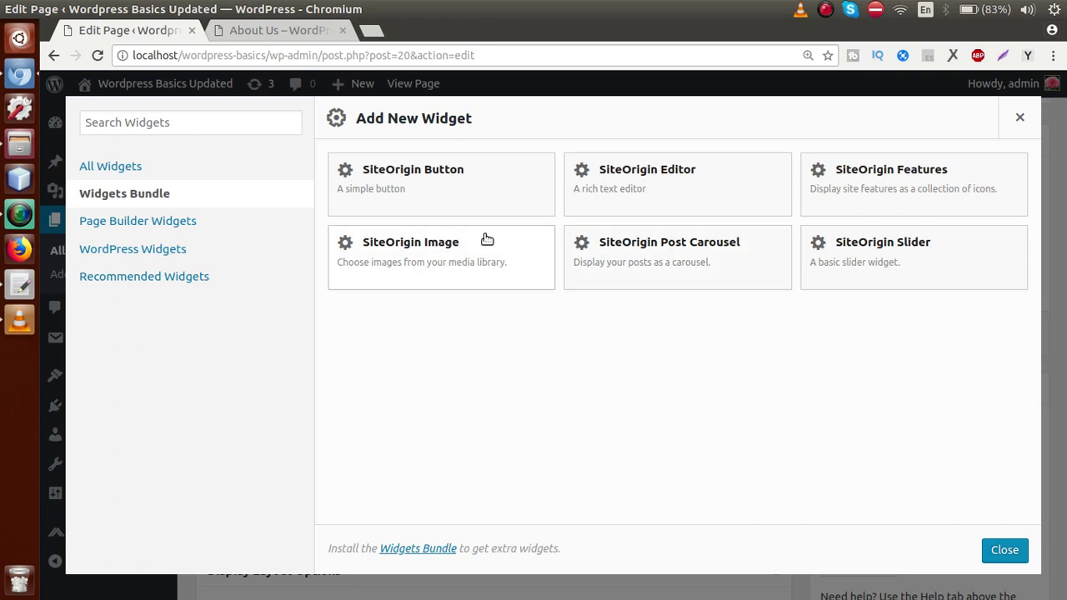
{"action": "left_click", "coordinate": [1020, 118]}
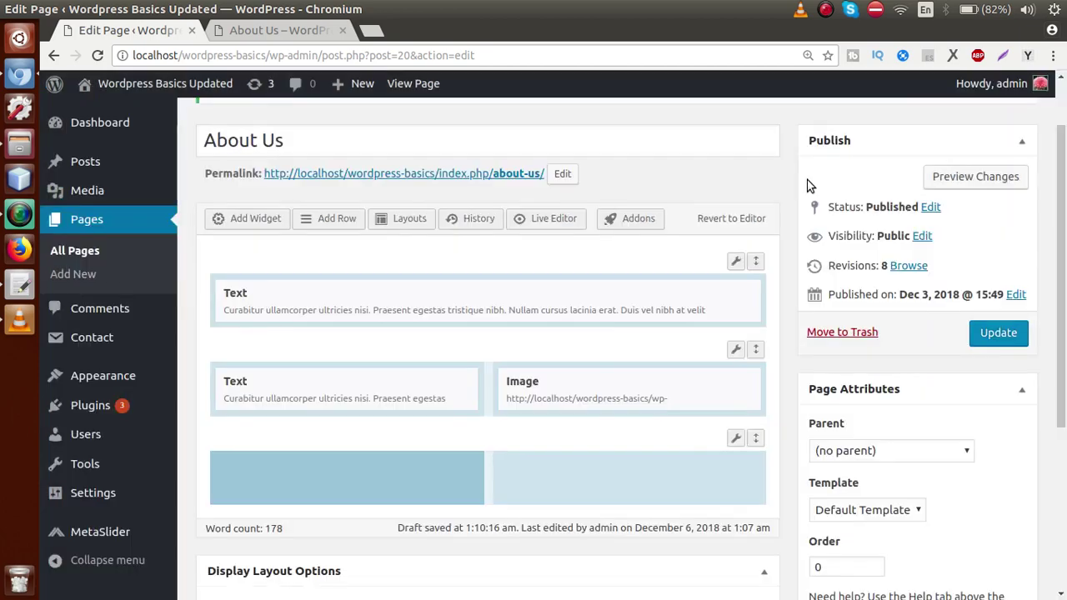
Add the SiteOrigin Slider widget to the new row's left column and check its settings
{"action": "left_click", "coordinate": [256, 222]}
{"action": "left_click", "coordinate": [129, 170]}
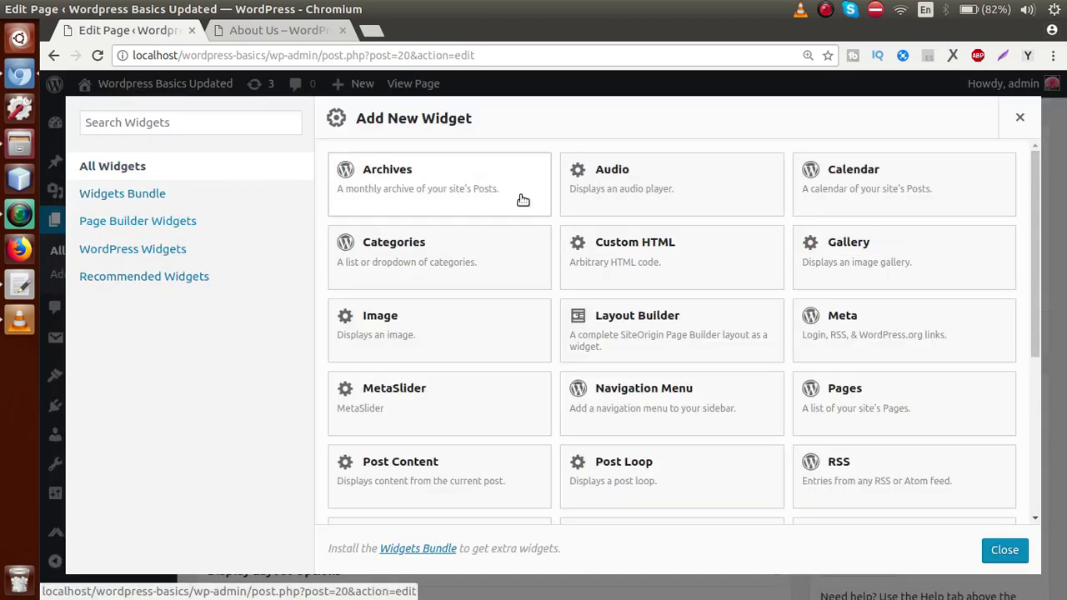
{"action": "left_click_drag", "start_coordinate": [1035, 221], "coordinate": [1031, 368]}
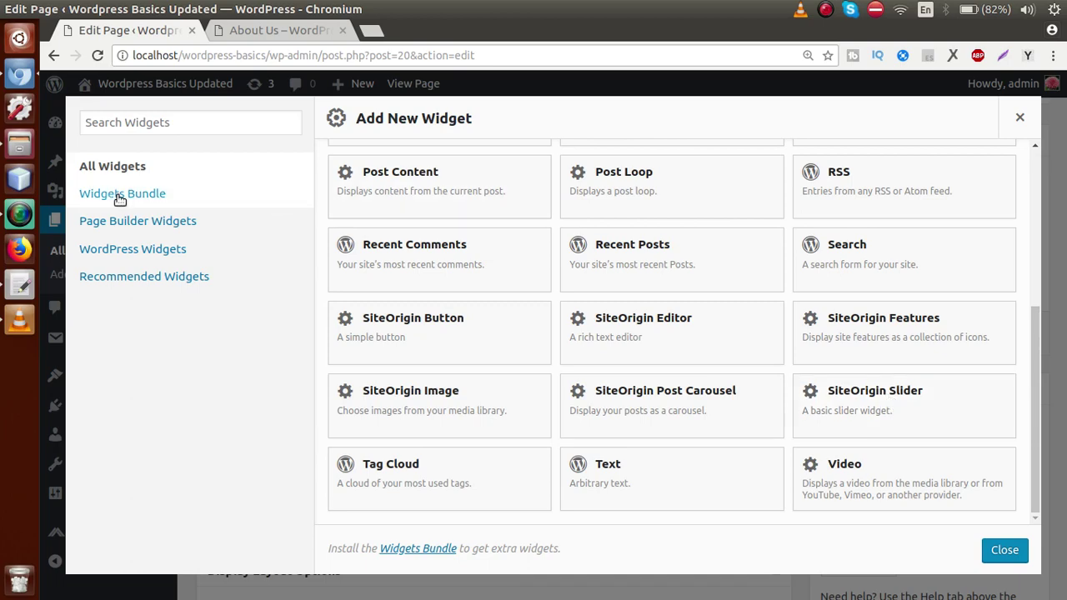
{"action": "left_click", "coordinate": [871, 397]}
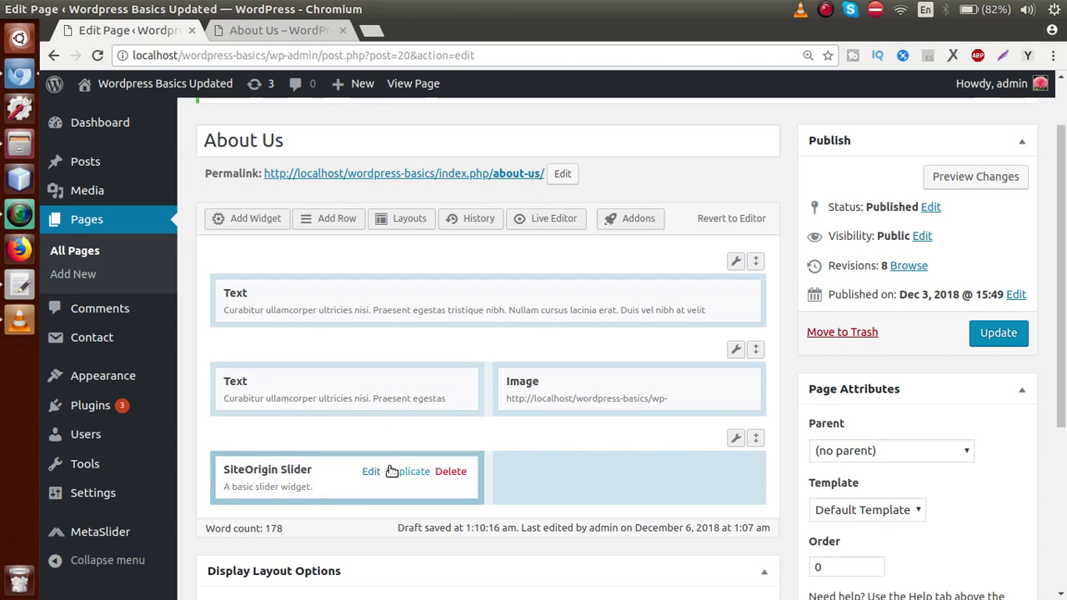
{"action": "left_click", "coordinate": [372, 473]}
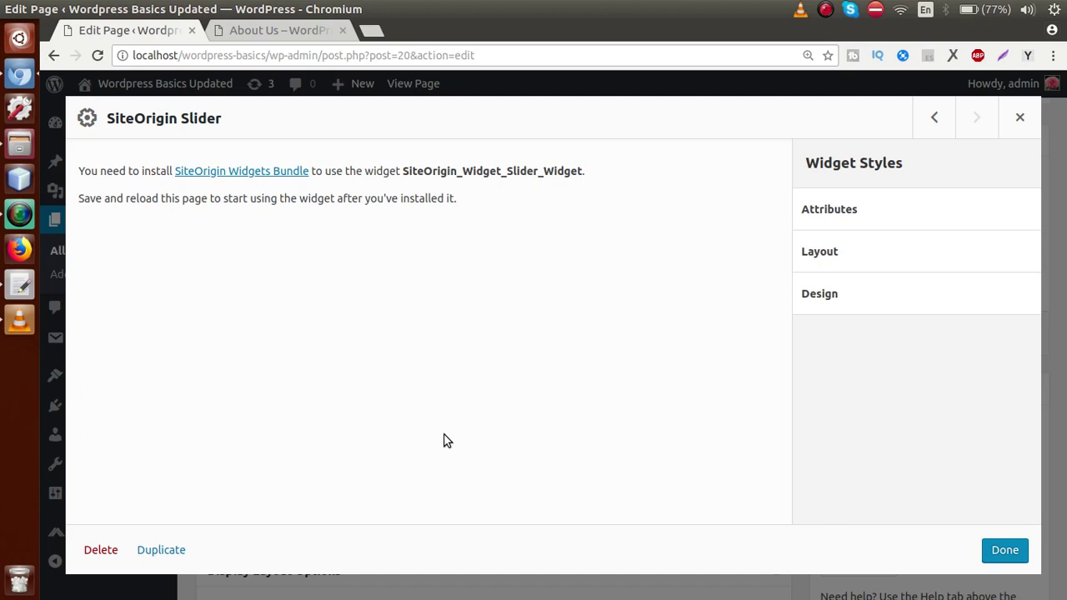
{"action": "left_click", "coordinate": [1018, 117]}
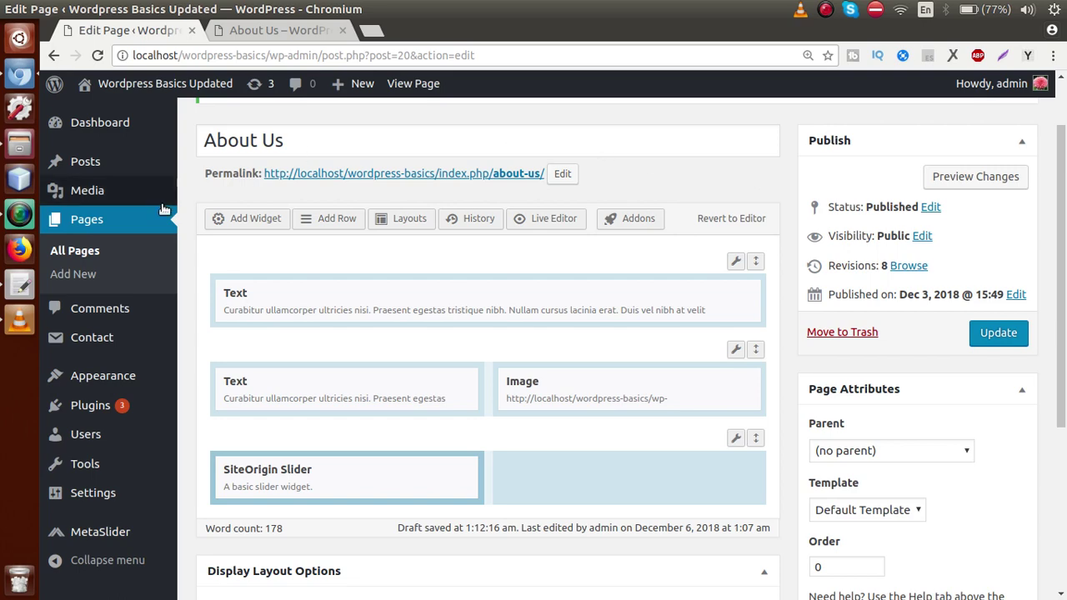
Switch to gedit and show the wordpress-intro document
{"action": "left_click", "coordinate": [23, 287]}
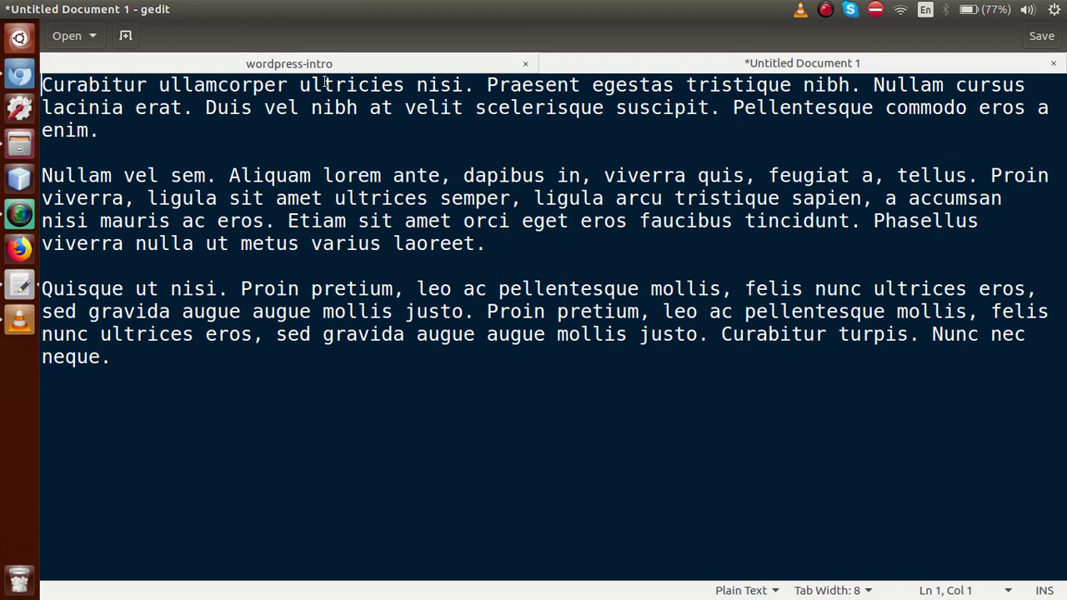
{"action": "left_click", "coordinate": [351, 67]}
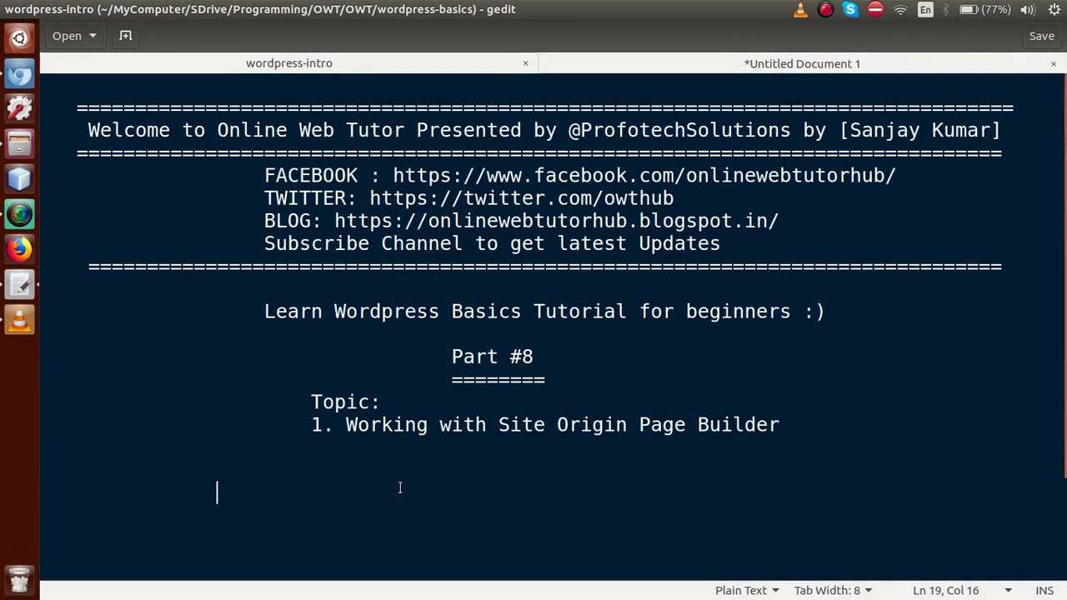